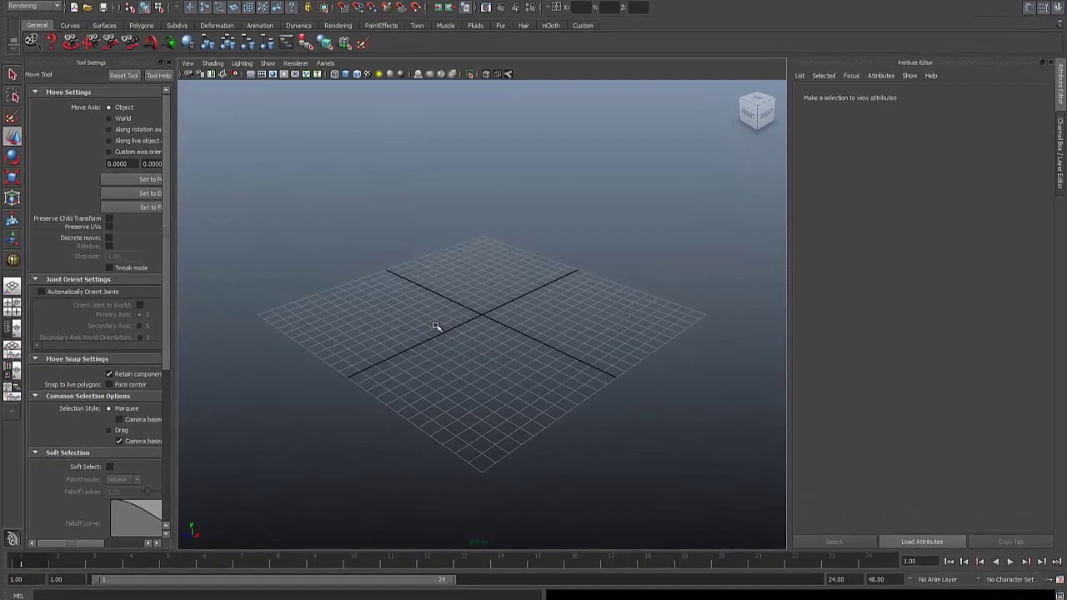
# - Tilt the view over the grid and drag out a polygon sphere at the origin
pyautogui.moveTo(472, 315)
pyautogui.keyDown('alt'); pyautogui.mouseDown()
pyautogui.moveTo(438, 341)
pyautogui.moveTo(553, 340)
pyautogui.mouseUp(); pyautogui.keyUp('alt')
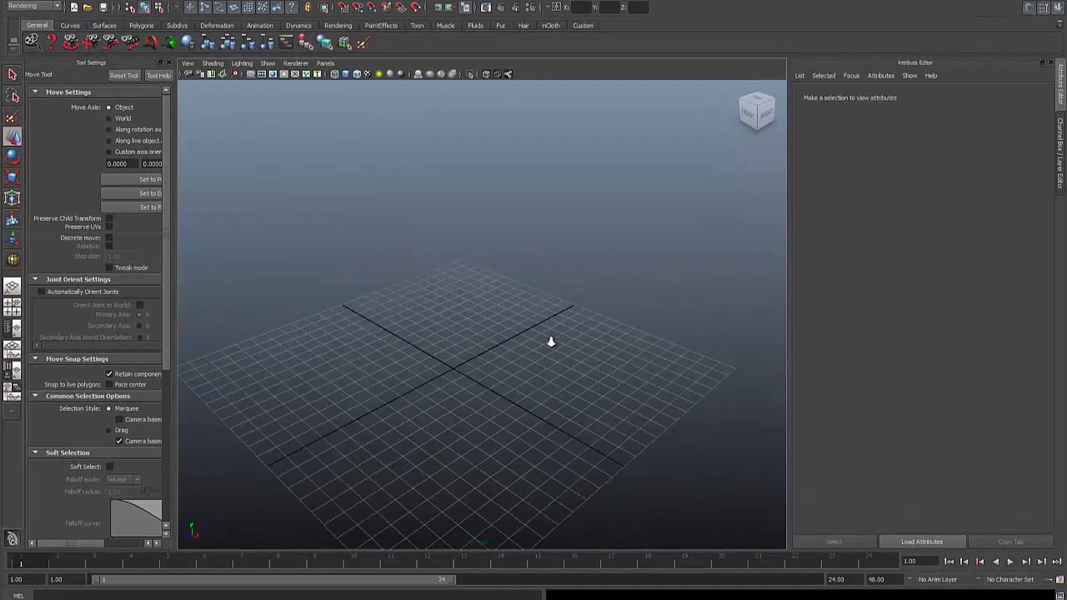
pyautogui.keyDown('alt'); pyautogui.moveTo(436, 219); pyautogui.dragTo(326, 164, button='middle'); pyautogui.keyUp('alt')
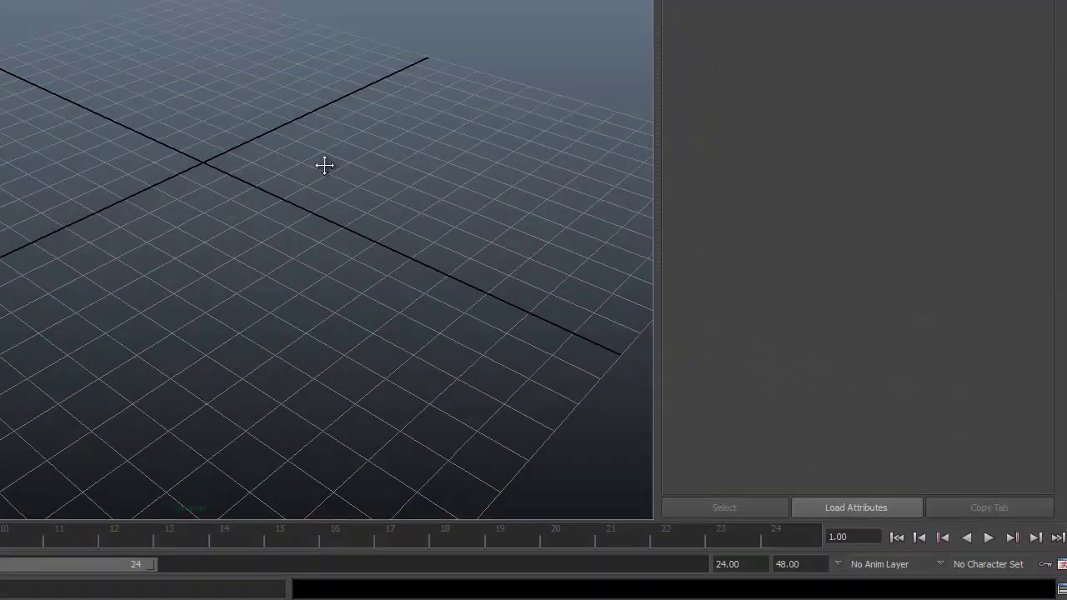
pyautogui.keyDown('shift'); pyautogui.moveTo(208, 162); pyautogui.dragTo(255, 160, button='right'); pyautogui.keyUp('shift')
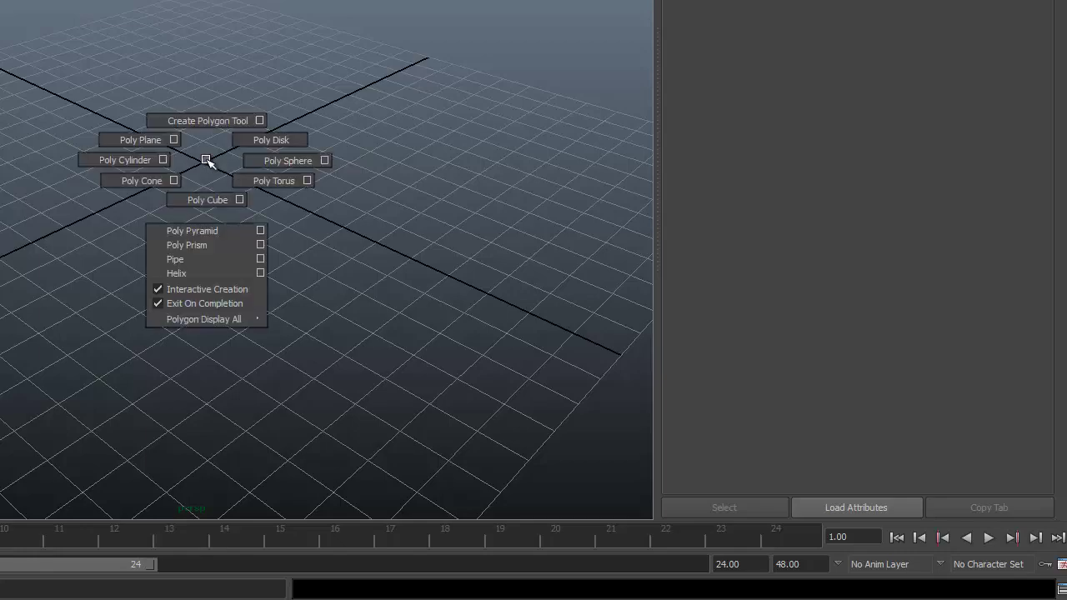
pyautogui.moveTo(215, 165); pyautogui.dragTo(336, 205)
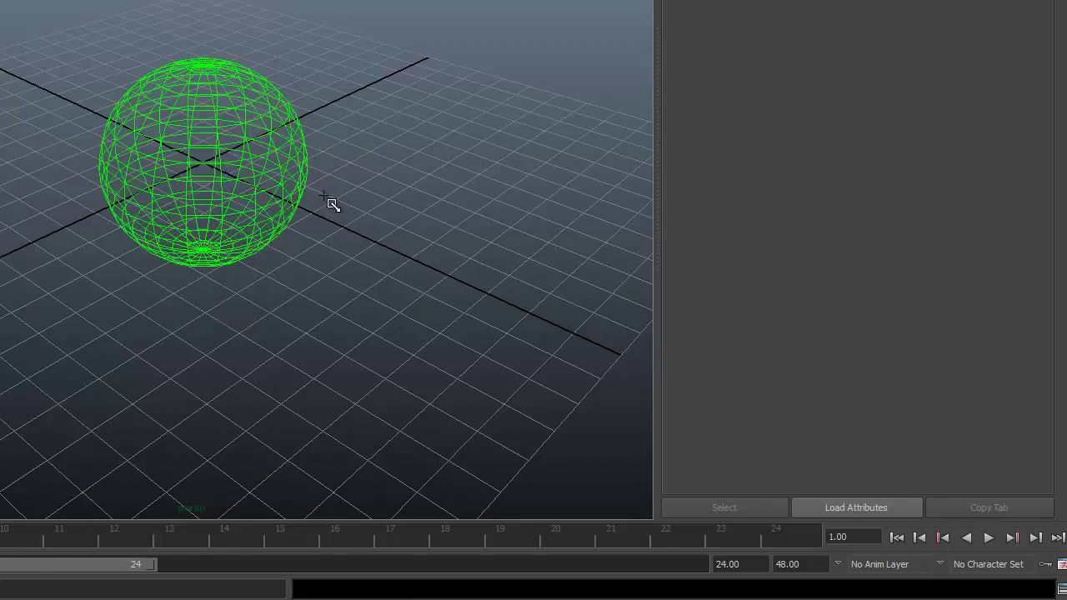
# - Orbit around the new sphere and dolly the camera closer to it
pyautogui.moveTo(379, 248)
pyautogui.keyDown('alt'); pyautogui.mouseDown()
pyautogui.moveTo(310, 238)
pyautogui.moveTo(284, 183)
pyautogui.mouseUp(); pyautogui.keyUp('alt')
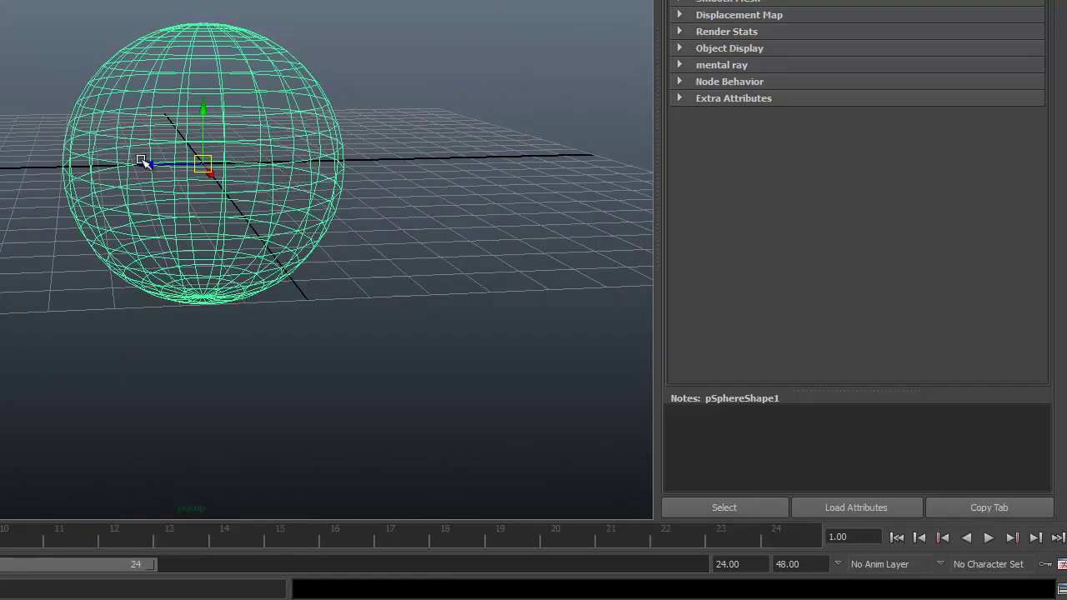
pyautogui.moveTo(53, 214)
pyautogui.keyDown('alt'); pyautogui.mouseDown()
pyautogui.moveTo(48, 171)
pyautogui.moveTo(124, 148)
pyautogui.moveTo(216, 187)
pyautogui.moveTo(245, 269)
pyautogui.moveTo(161, 262)
pyautogui.moveTo(162, 239)
pyautogui.moveTo(139, 226)
pyautogui.mouseUp(); pyautogui.keyUp('alt')
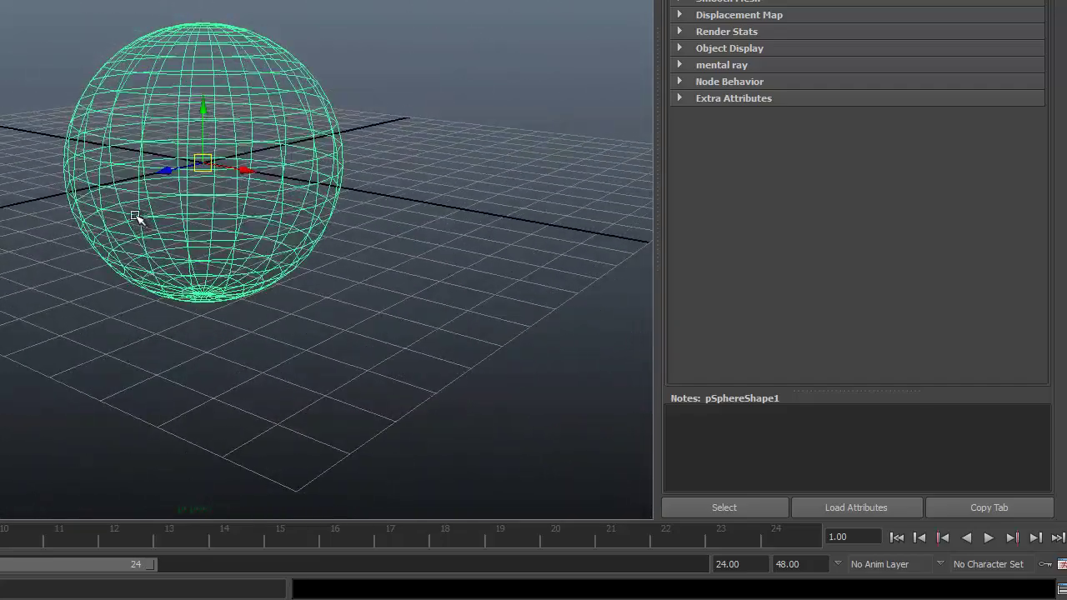
pyautogui.keyDown('alt'); pyautogui.moveTo(162, 162); pyautogui.dragTo(348, 159, button='right'); pyautogui.keyUp('alt')
pyautogui.moveTo(316, 141)
pyautogui.keyDown('alt'); pyautogui.mouseDown()
pyautogui.moveTo(271, 78)
pyautogui.moveTo(209, 148)
pyautogui.moveTo(191, 143)
pyautogui.mouseUp(); pyautogui.keyUp('alt')
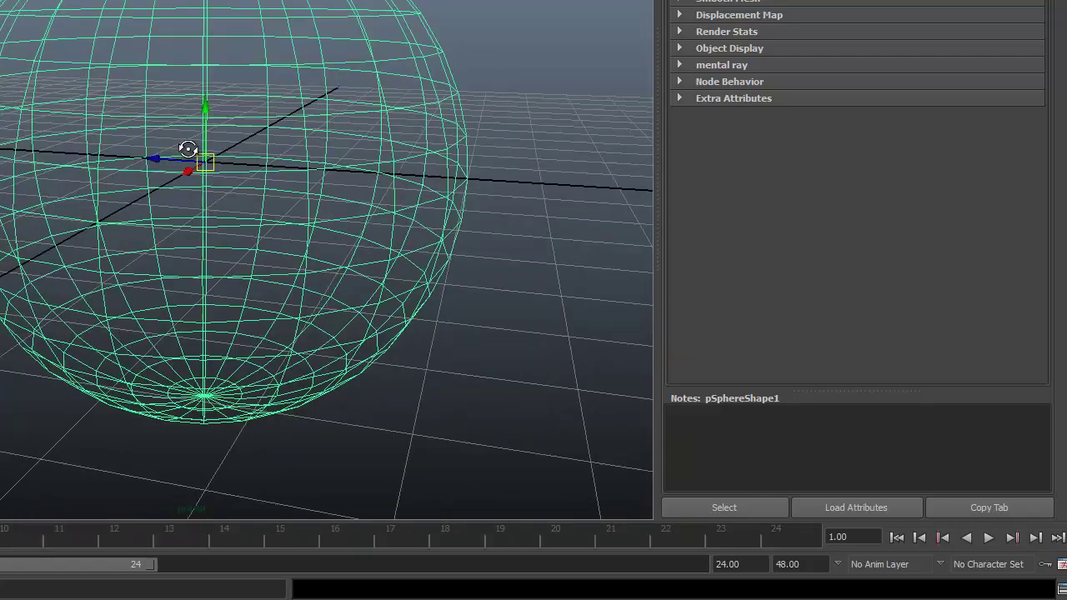
pyautogui.rightClick(71, 543)
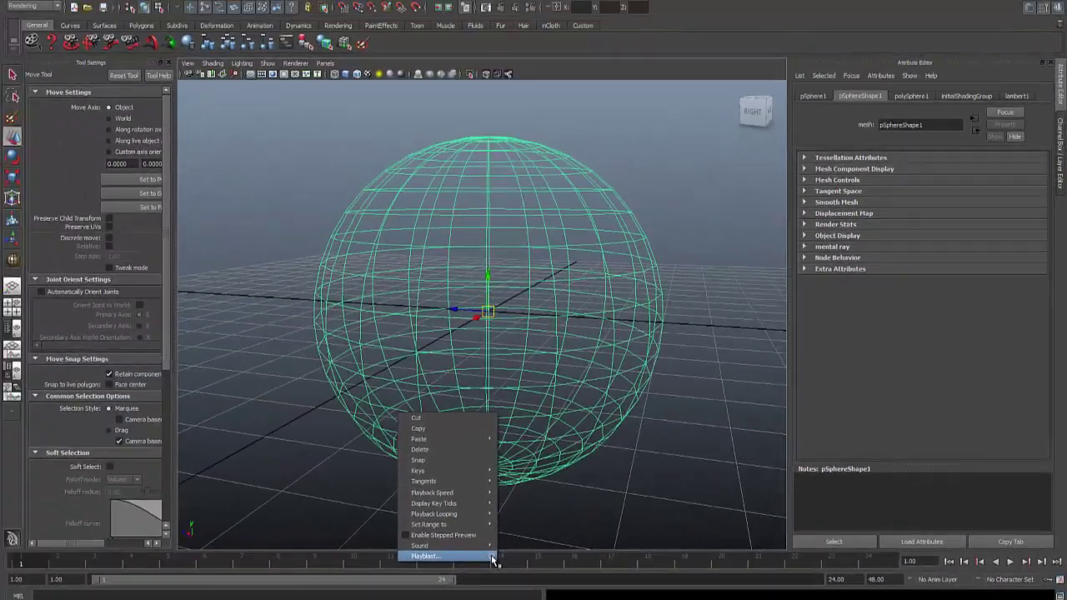
pyautogui.click(492, 557)
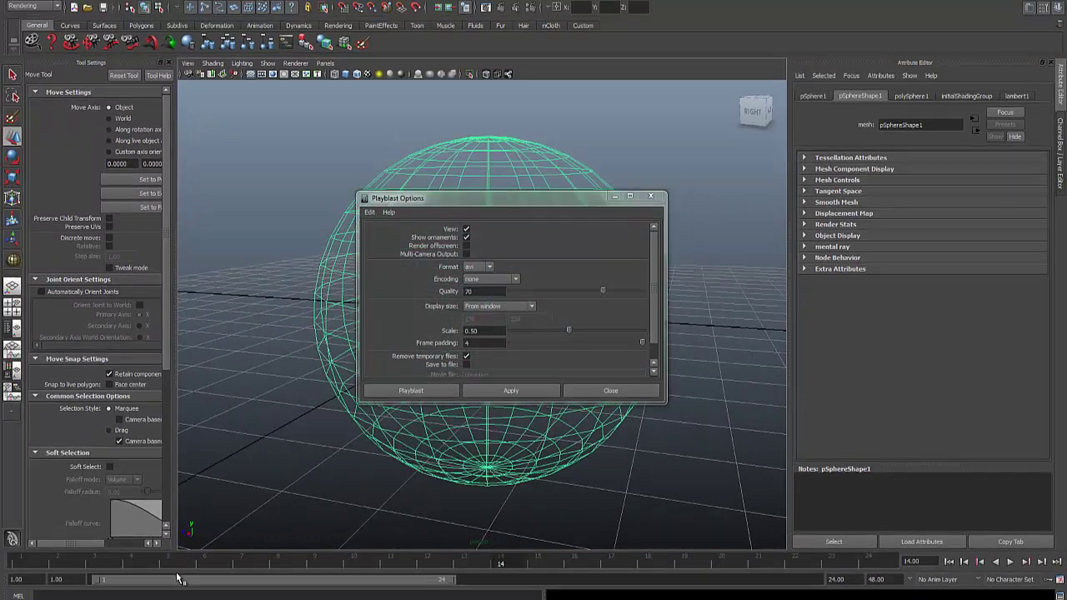
pyautogui.click(470, 269)
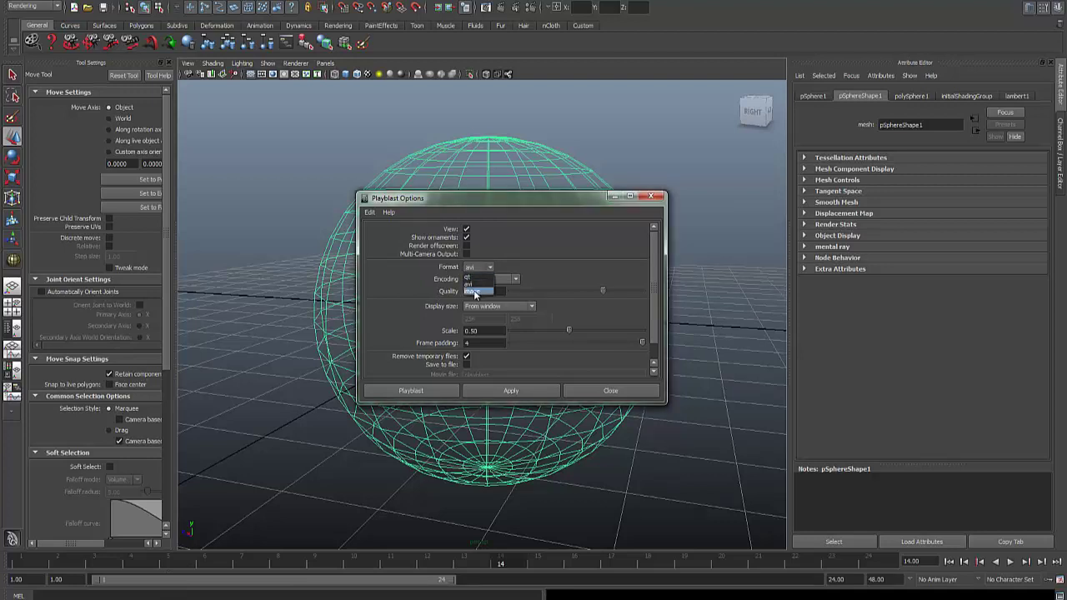
pyautogui.click(654, 200)
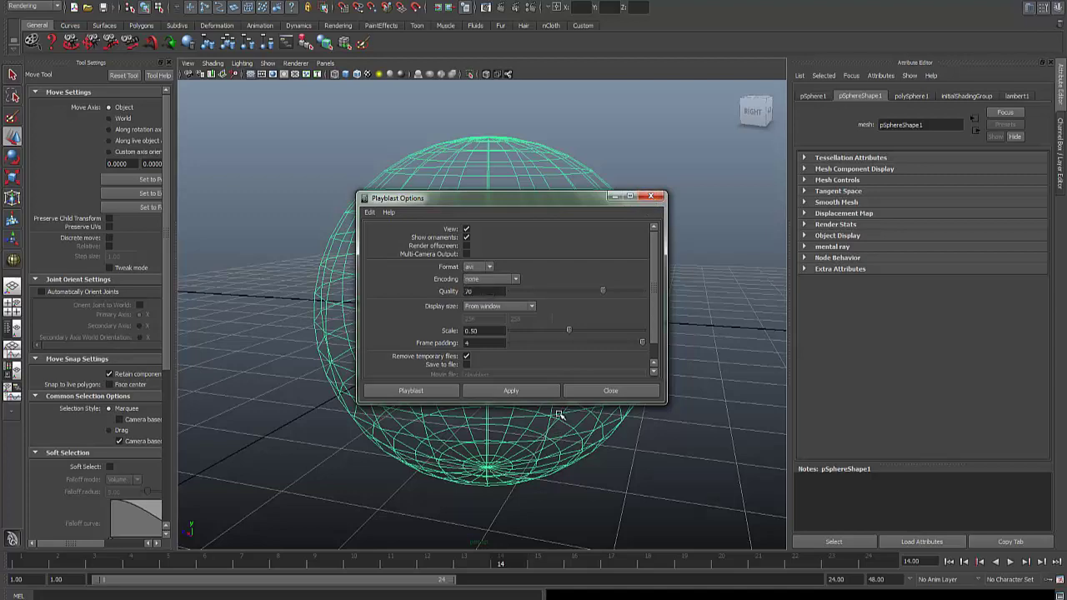
pyautogui.click(584, 390)
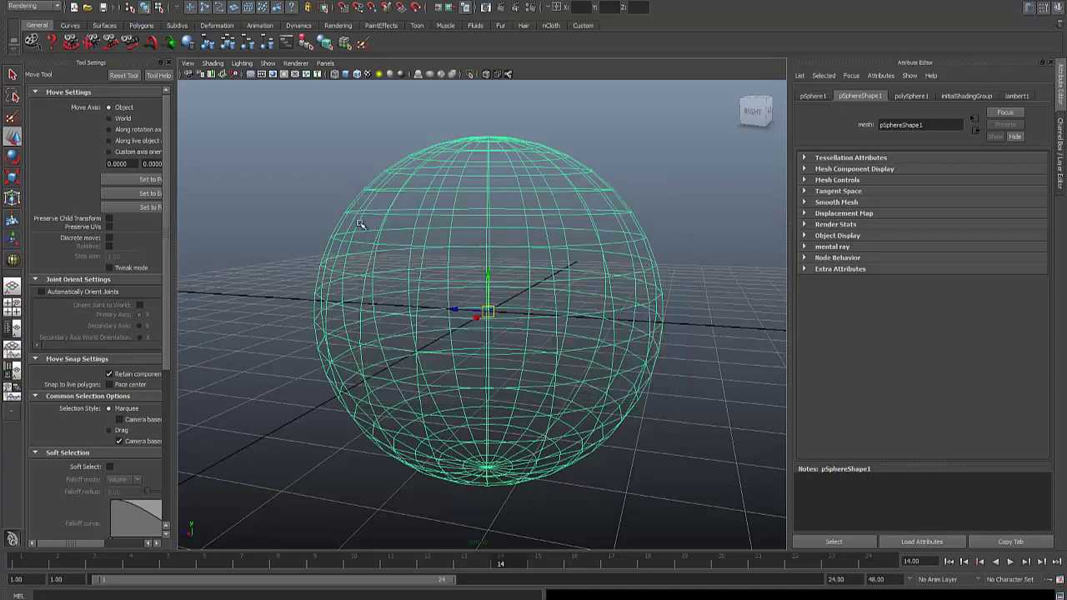
# - Tumble to a higher angle over the sphere and pan it back to centre
pyautogui.moveTo(402, 283)
pyautogui.keyDown('alt'); pyautogui.mouseDown()
pyautogui.moveTo(354, 287)
pyautogui.moveTo(355, 305)
pyautogui.mouseUp(); pyautogui.keyUp('alt')
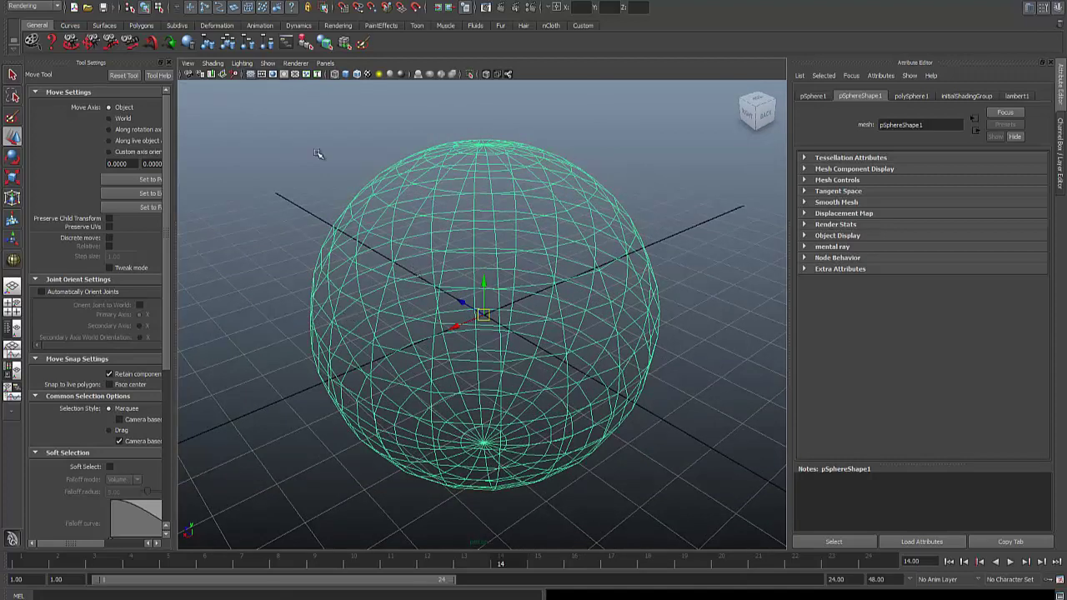
pyautogui.keyDown('alt'); pyautogui.moveTo(405, 245); pyautogui.dragTo(444, 219, button='middle'); pyautogui.keyUp('alt')
pyautogui.moveTo(443, 219)
pyautogui.keyDown('alt'); pyautogui.mouseDown()
pyautogui.moveTo(426, 219)
pyautogui.moveTo(392, 188)
pyautogui.mouseUp(); pyautogui.keyUp('alt')
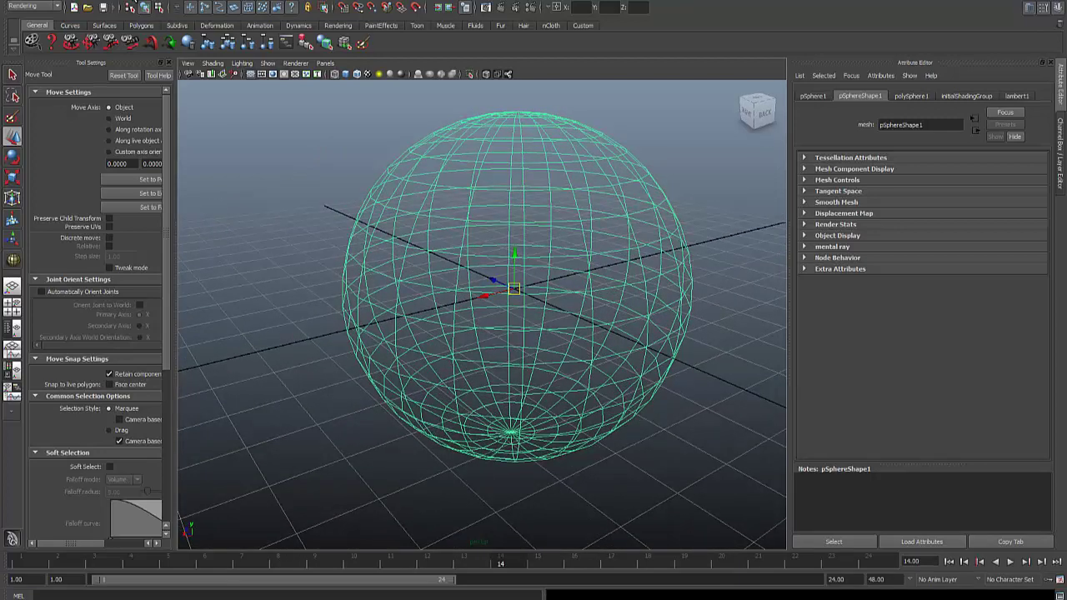
# - Open the Hardware Render Buffer from Rendering Editors and position it over the scene
pyautogui.click(134, 2)
pyautogui.moveTo(154, 19)
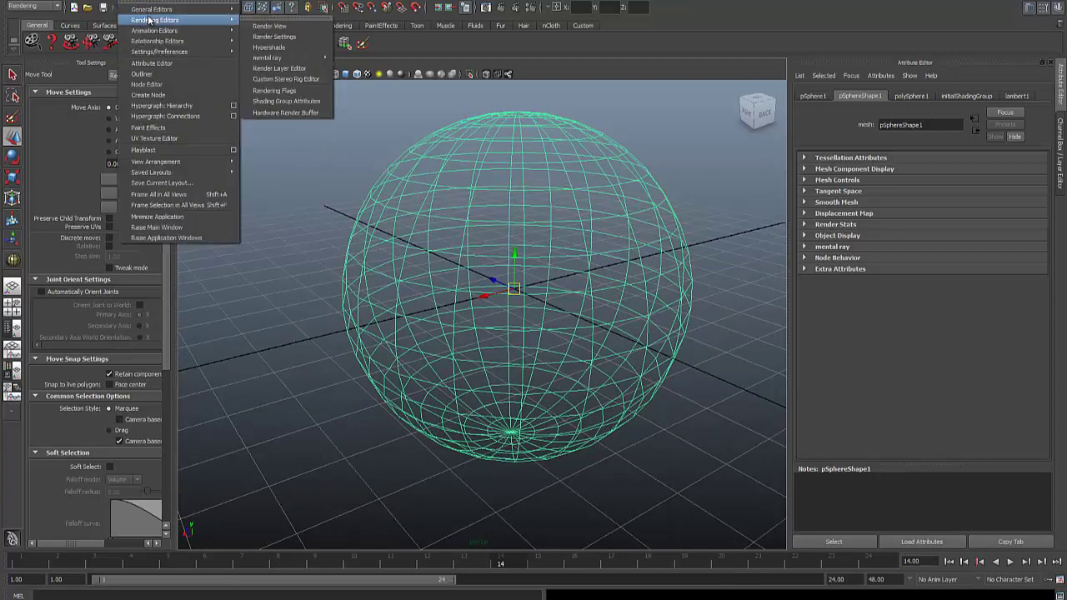
pyautogui.click(293, 117)
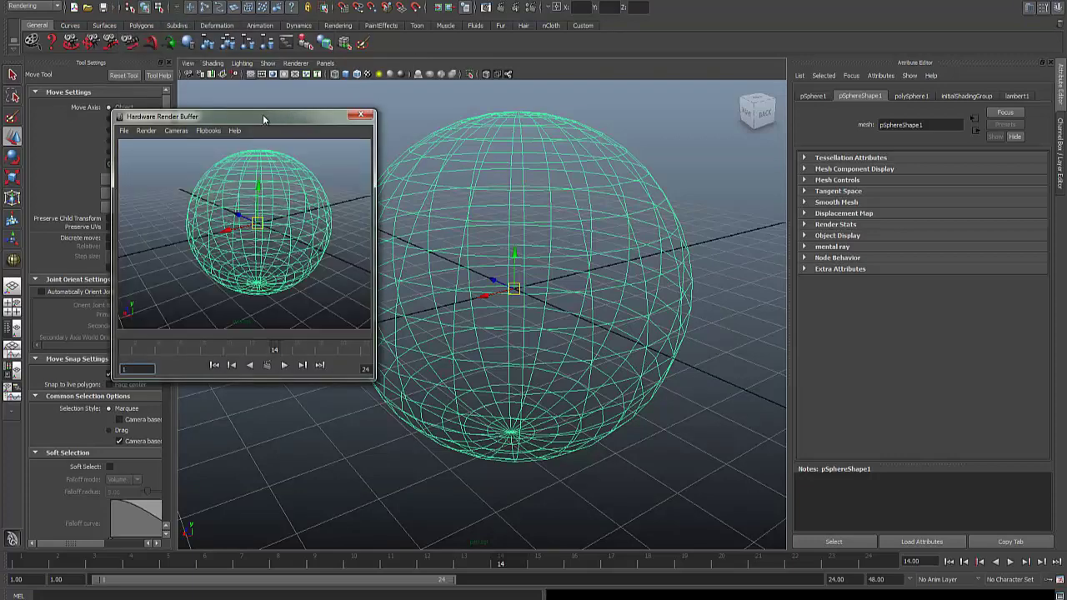
pyautogui.moveTo(263, 118); pyautogui.dragTo(515, 93)
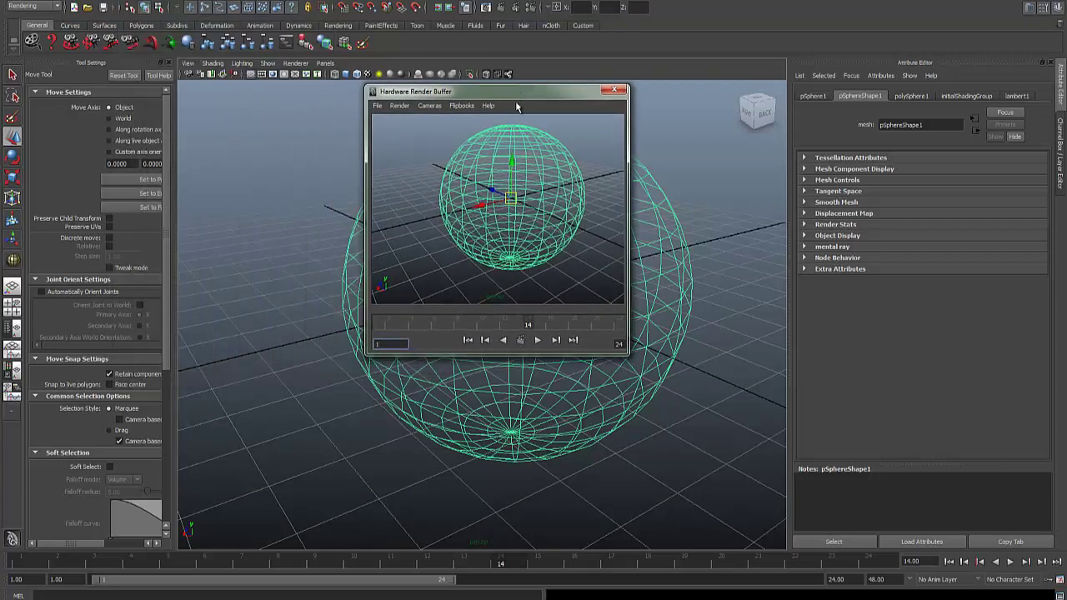
pyautogui.moveTo(526, 94); pyautogui.dragTo(492, 107)
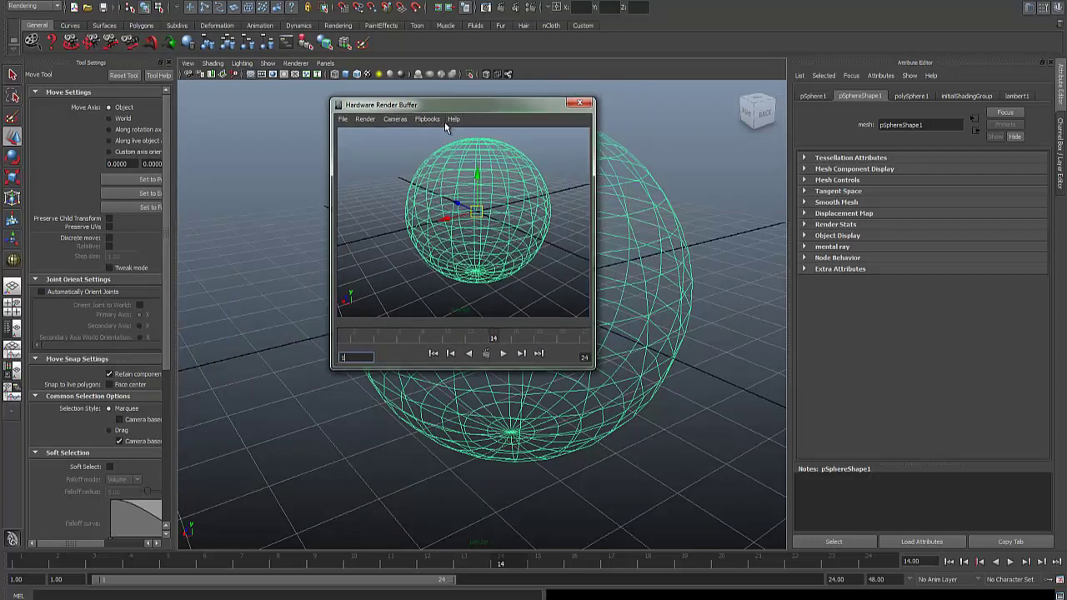
pyautogui.click(364, 119)
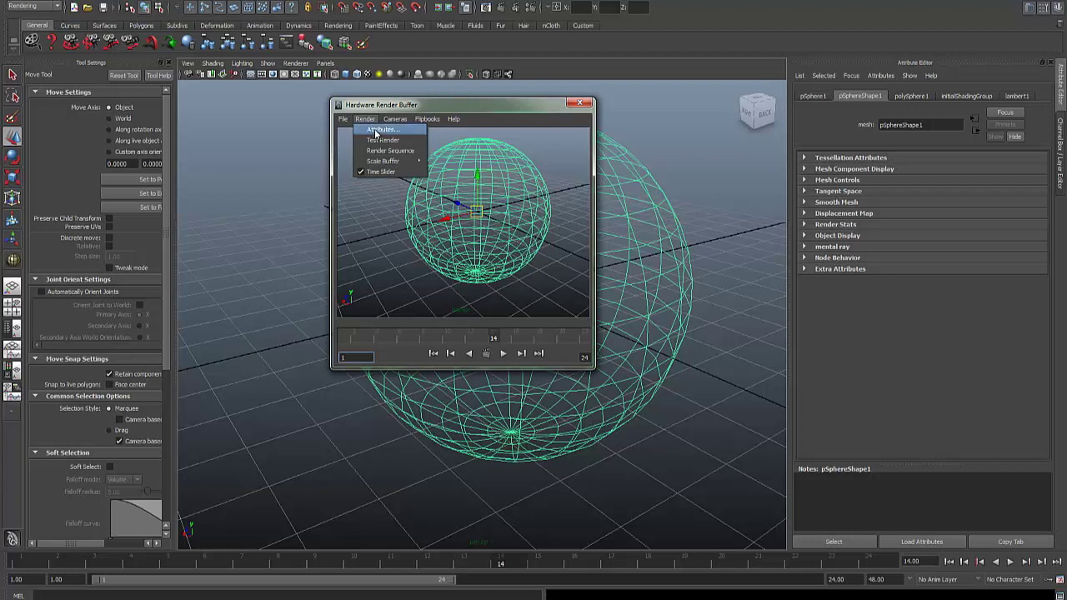
# - Open the hardware render attributes and set the output filename to Wireframe
pyautogui.click(376, 131)
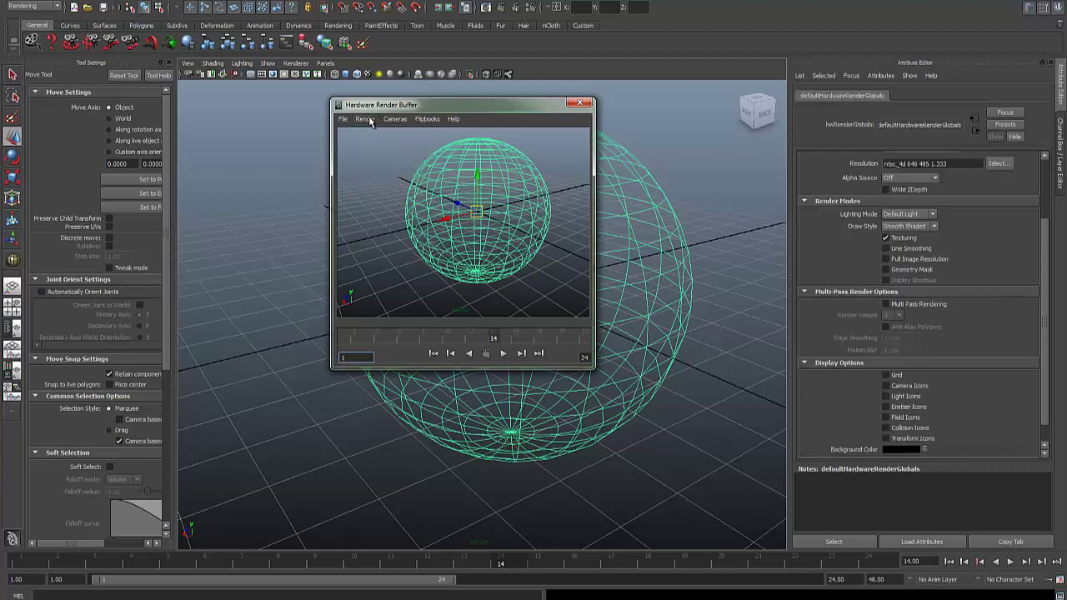
pyautogui.click(370, 122)
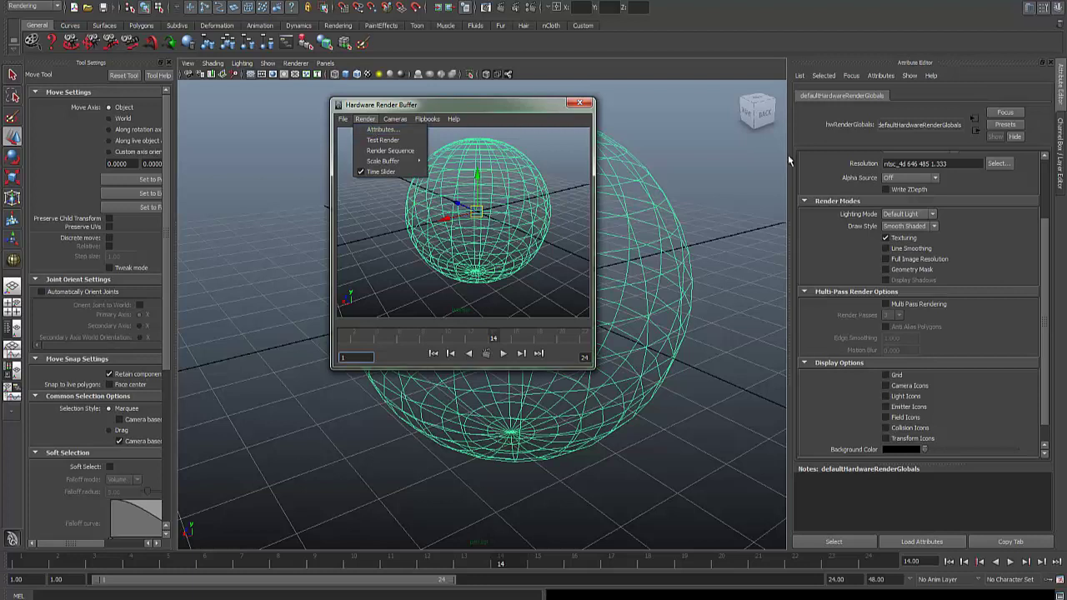
pyautogui.click(537, 108)
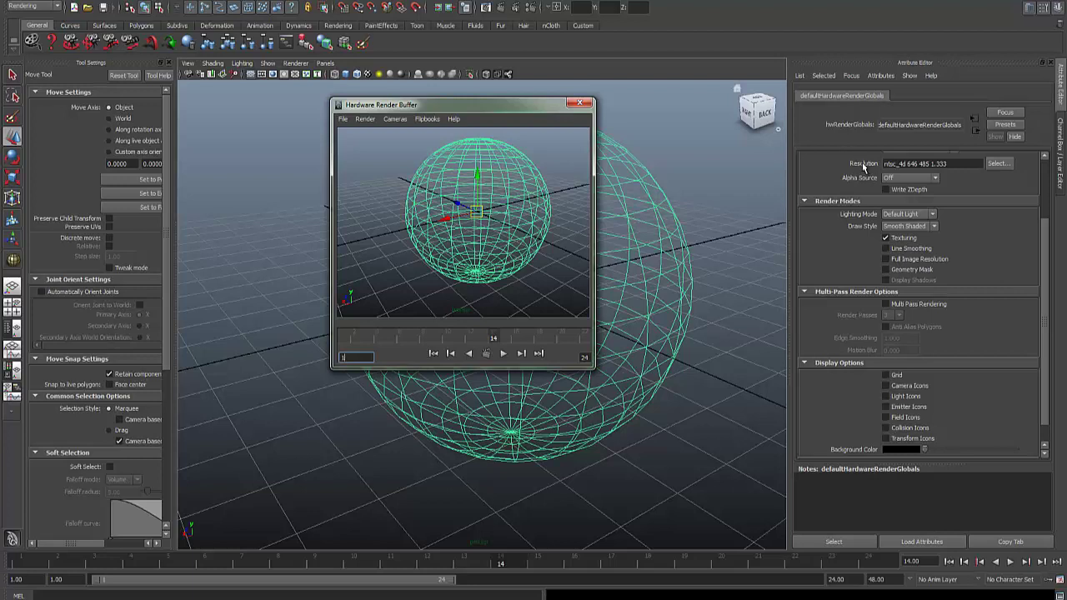
pyautogui.moveTo(1048, 231); pyautogui.dragTo(1048, 161)
pyautogui.click(888, 170)
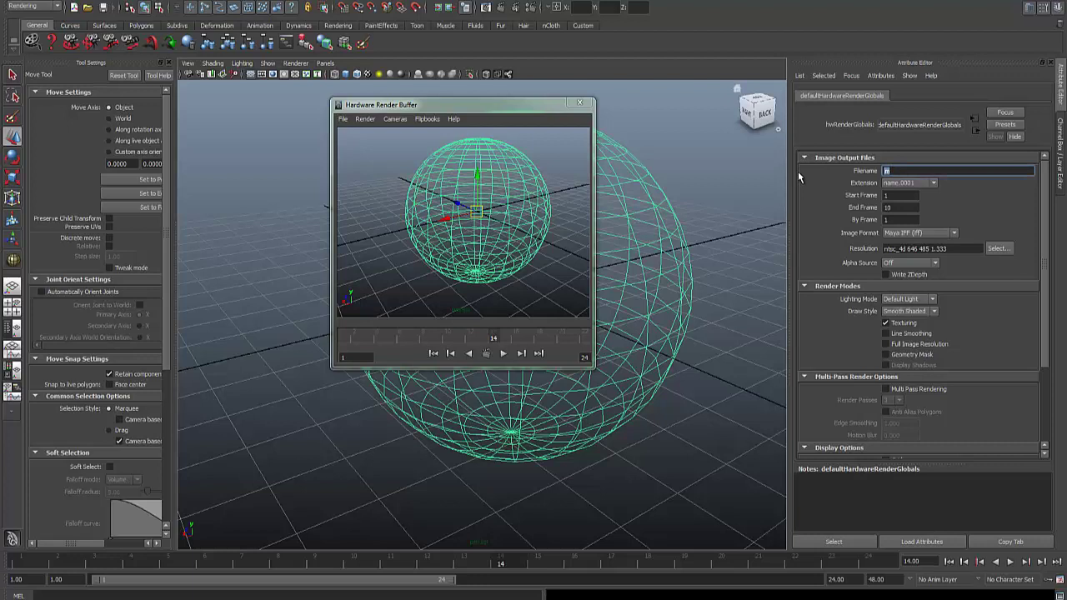
pyautogui.write('Wireframe')
pyautogui.click(901, 184)
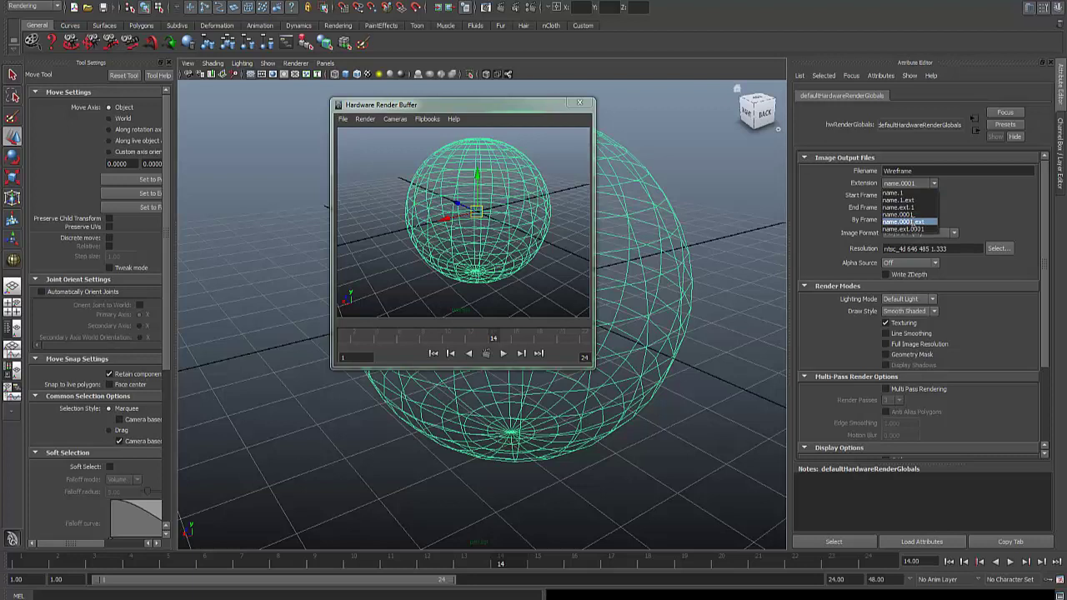
# - Use name.0001.ext numbering, PNG image format, and the Wireframe draw style
pyautogui.click(908, 222)
pyautogui.click(912, 233)
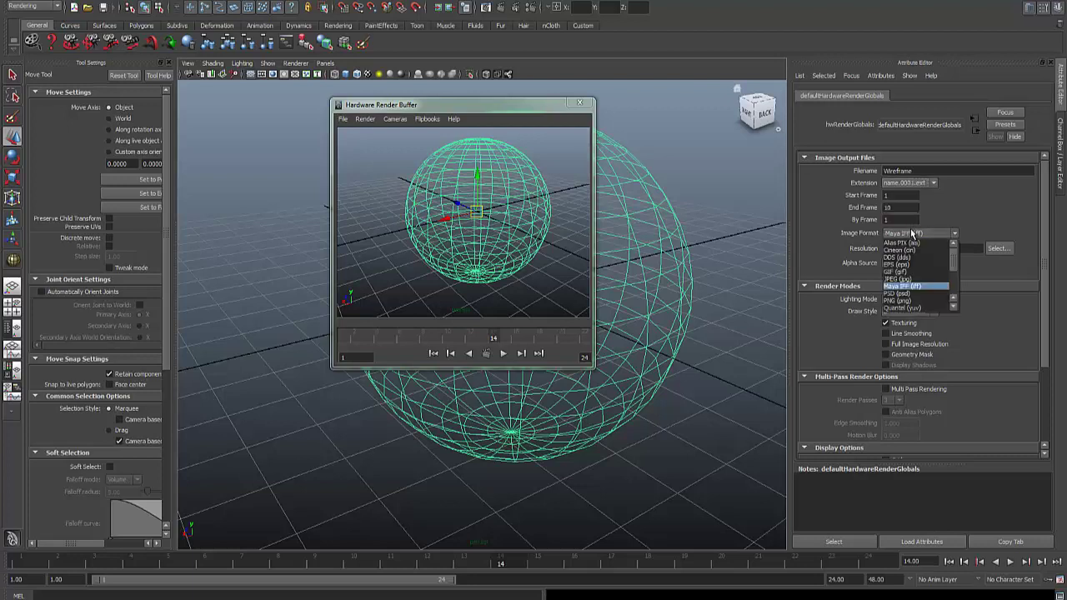
pyautogui.click(899, 278)
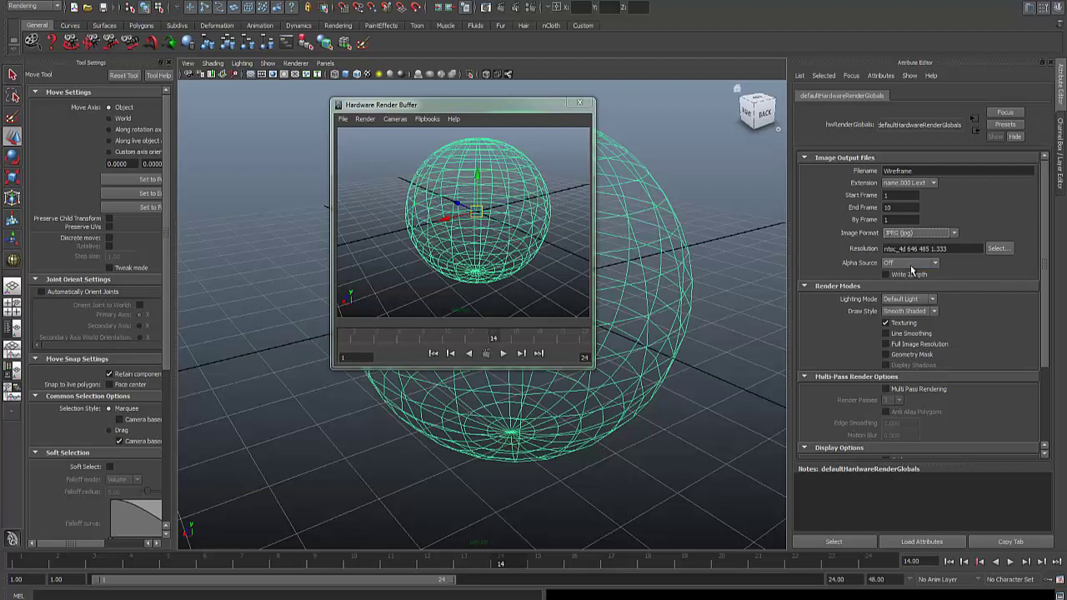
pyautogui.click(910, 265)
pyautogui.click(892, 235)
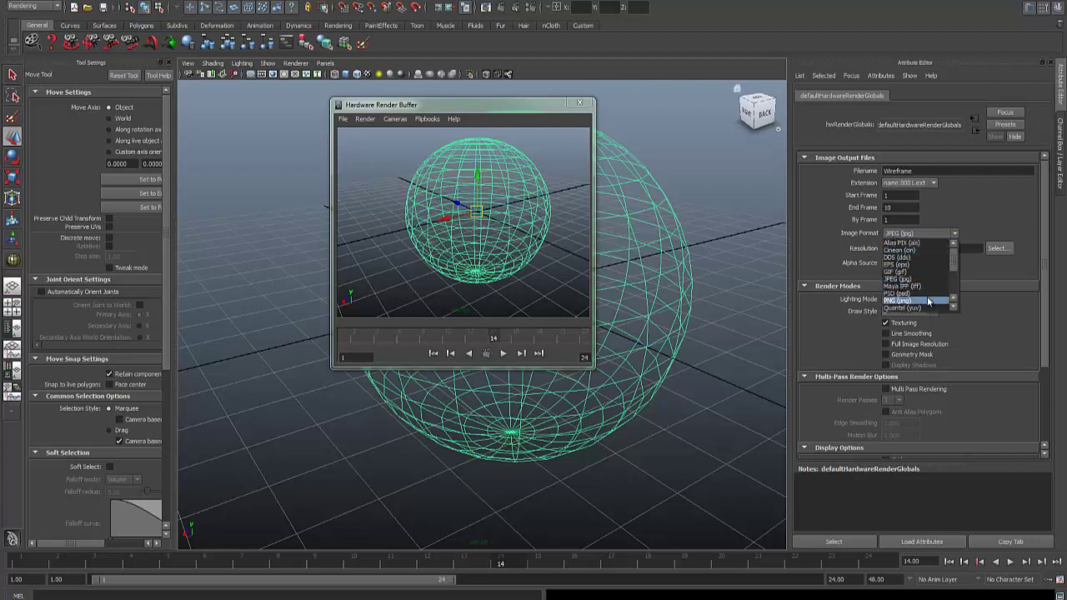
pyautogui.click(899, 300)
pyautogui.click(909, 234)
pyautogui.click(909, 235)
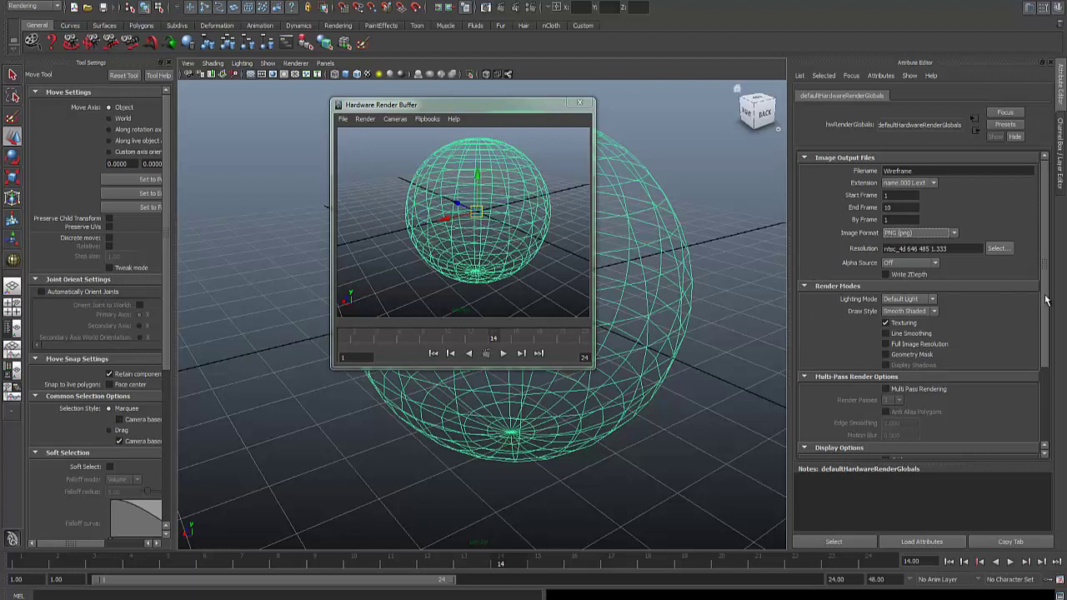
pyautogui.click(904, 313)
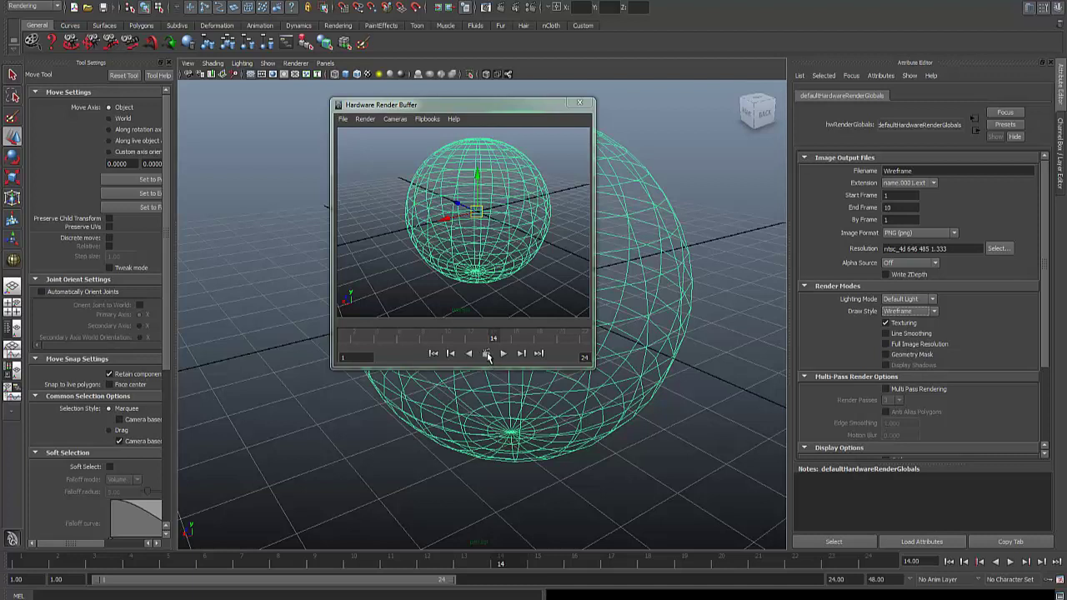
# - Set the hardware render resolution to the HD_720 preset
pyautogui.click(998, 249)
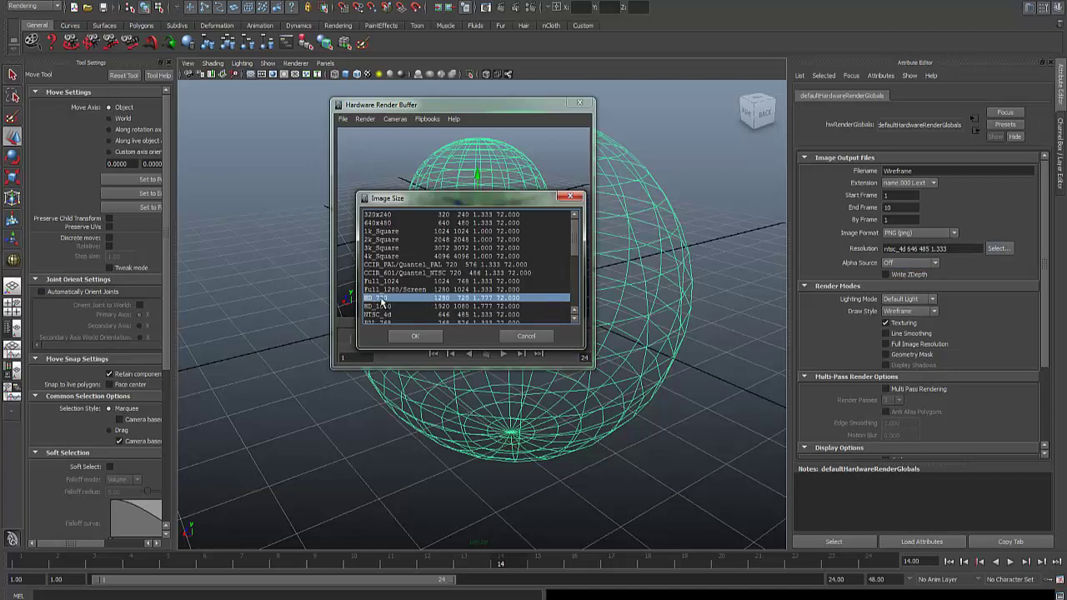
pyautogui.click(415, 335)
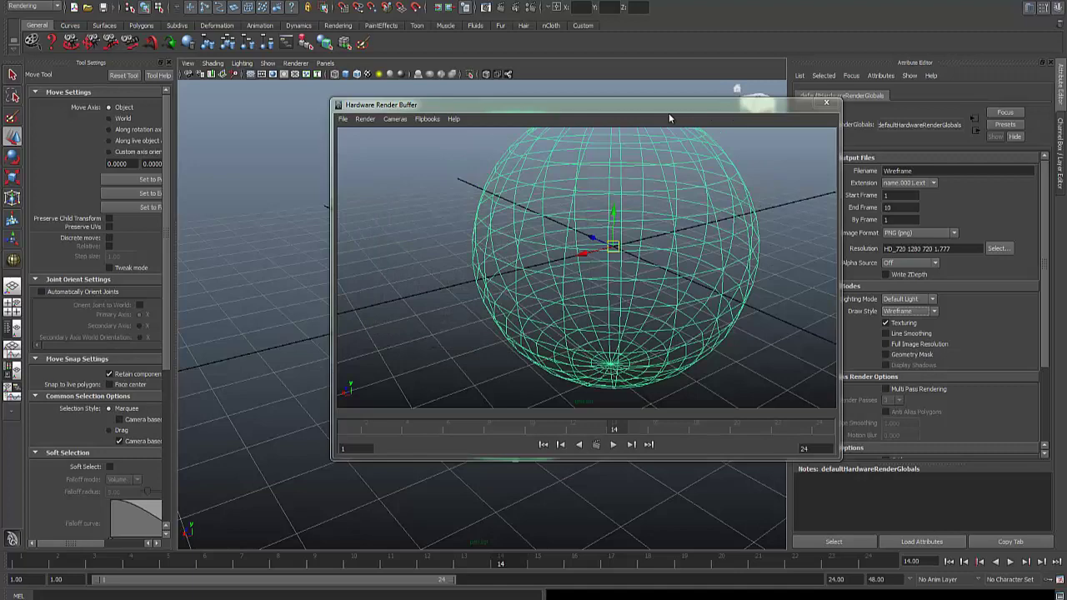
pyautogui.moveTo(669, 104); pyautogui.dragTo(434, 97)
# - Test-render the wireframe sphere several times and reframe the viewport camera
pyautogui.click(361, 436)
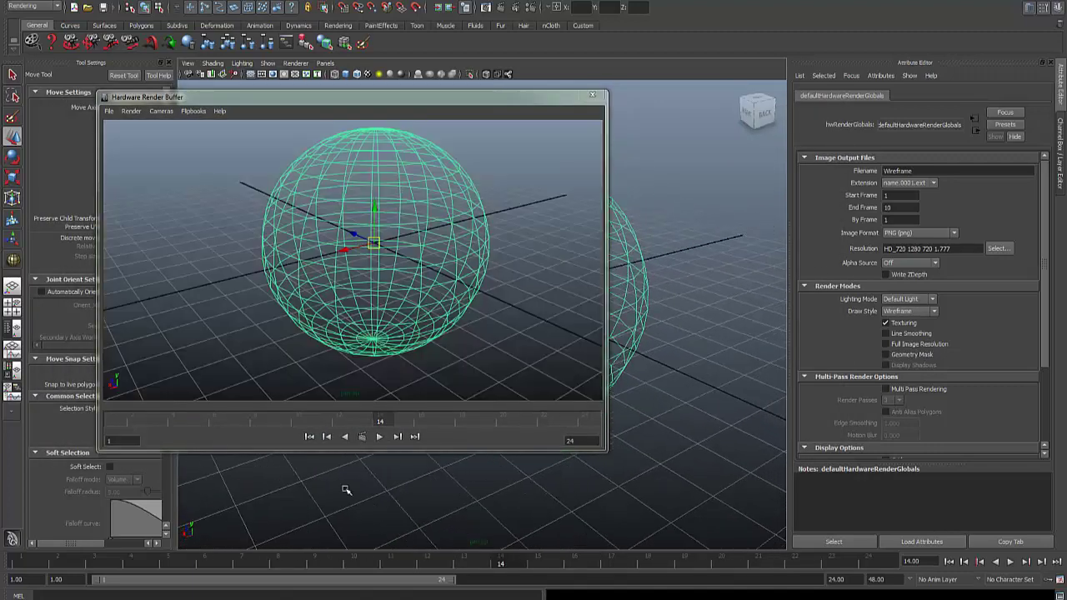
pyautogui.click(361, 440)
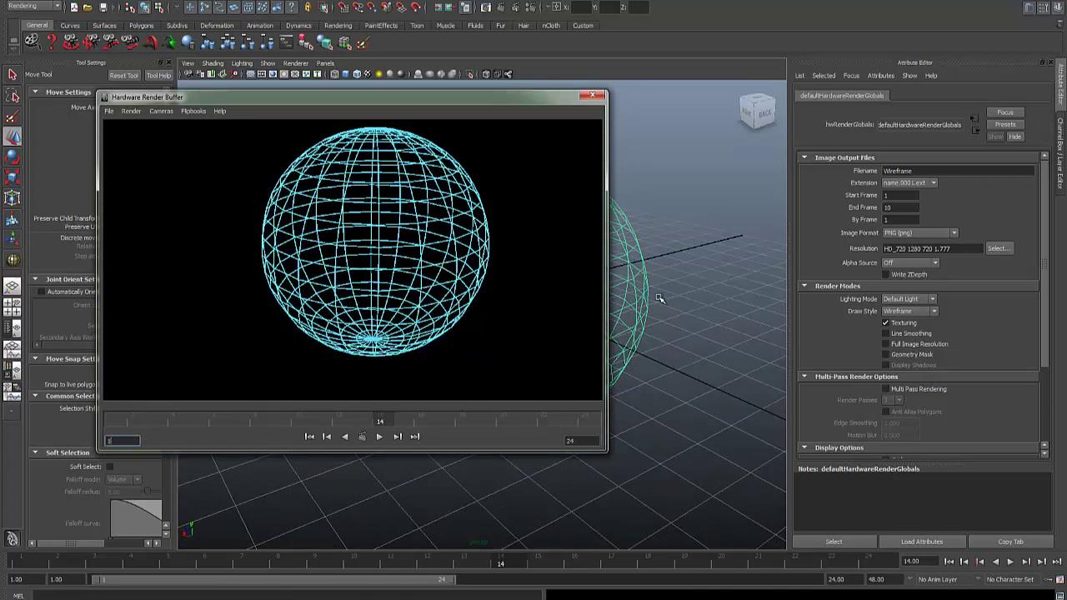
pyautogui.scroll(-2, 638, 298)
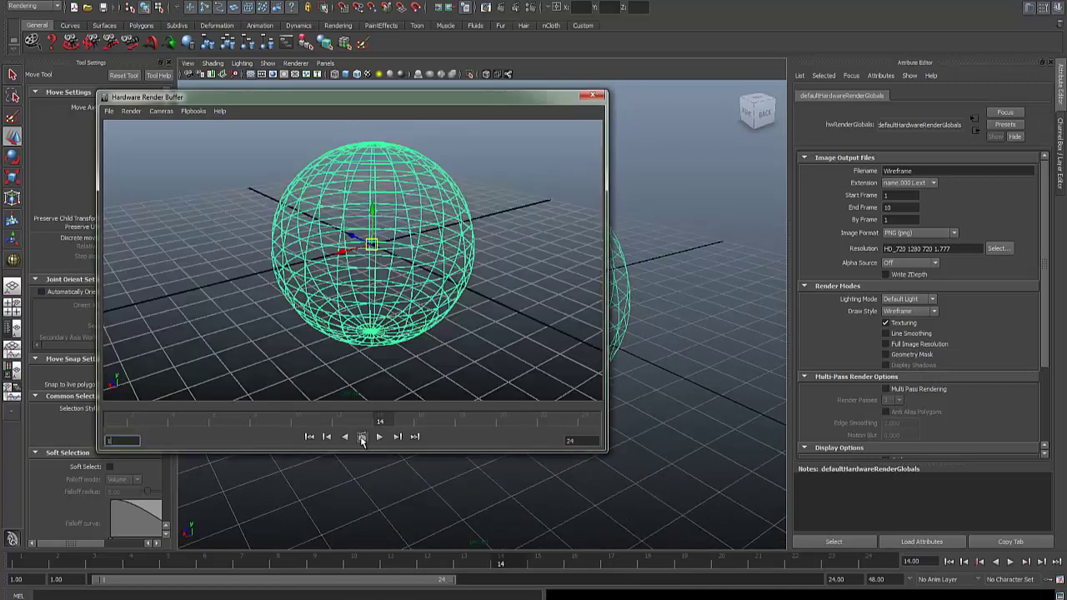
pyautogui.click(362, 436)
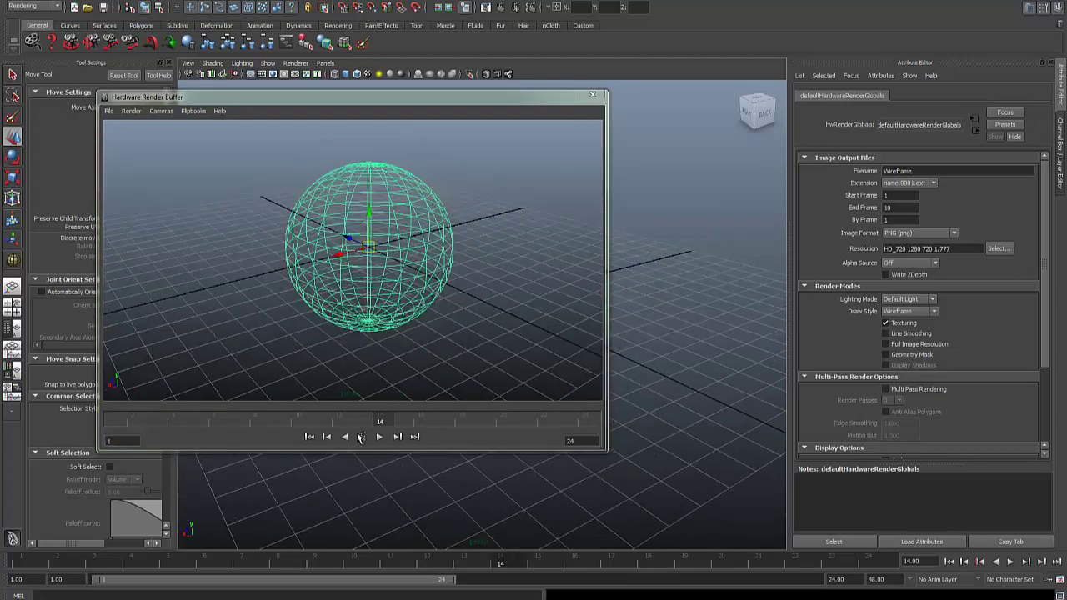
pyautogui.click(361, 436)
pyautogui.keyDown('alt'); pyautogui.moveTo(665, 285); pyautogui.dragTo(721, 287); pyautogui.keyUp('alt')
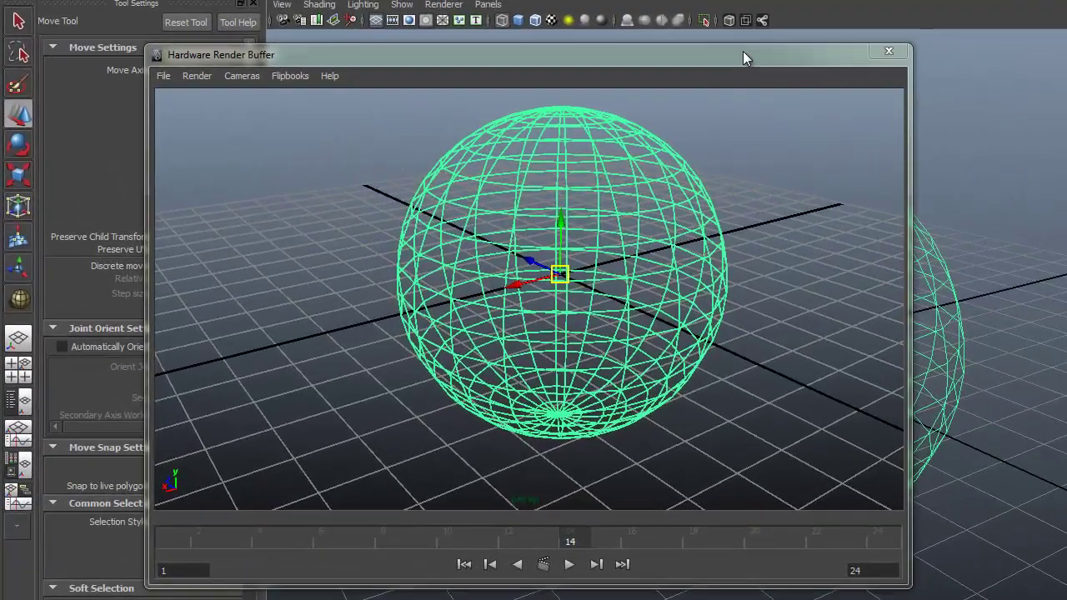
pyautogui.moveTo(743, 51); pyautogui.dragTo(566, 34)
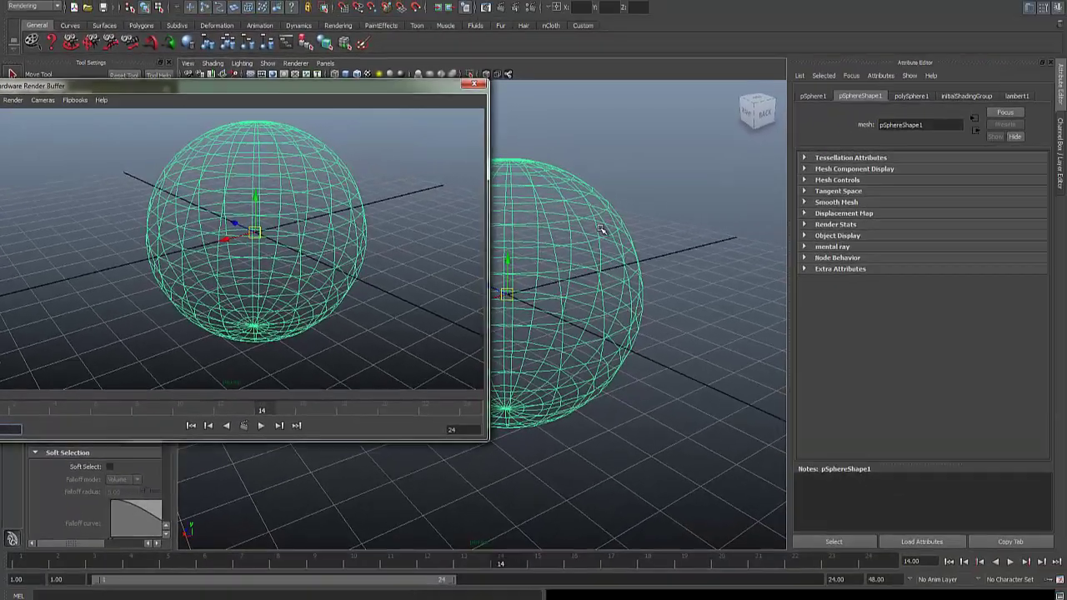
# - Deselect the sphere, return to object mode, and enable Backface Culling for All Polys
pyautogui.rightClick(600, 229)
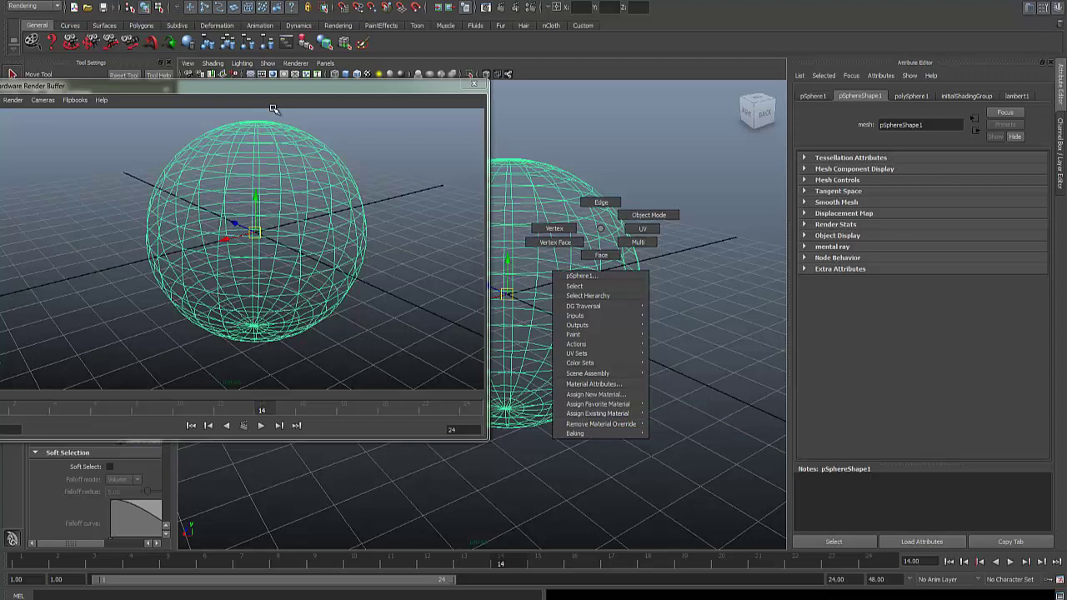
pyautogui.click(230, 86)
pyautogui.moveTo(232, 86); pyautogui.dragTo(338, 89)
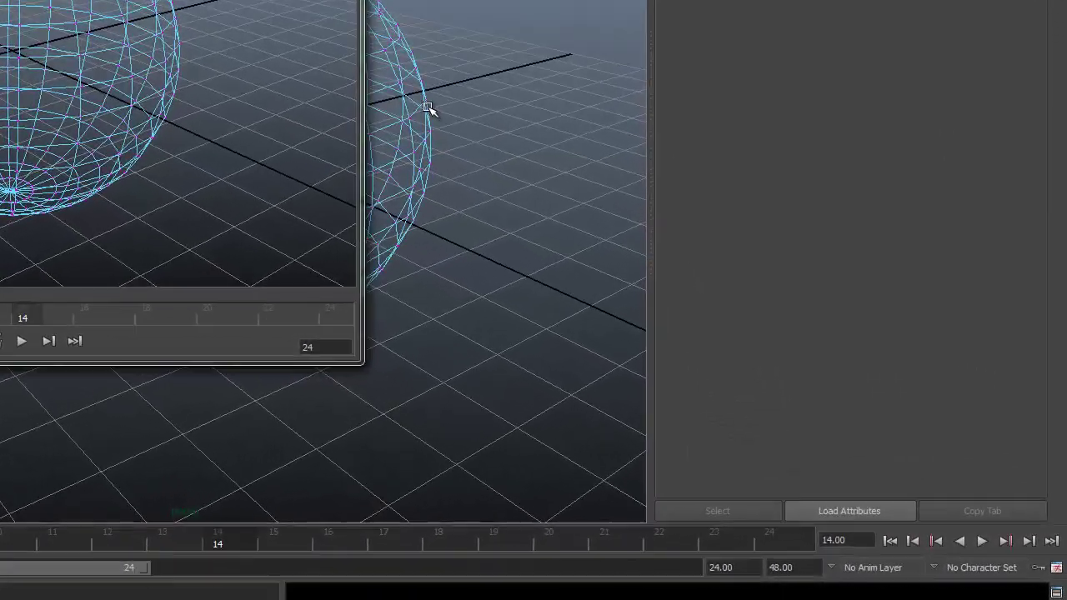
pyautogui.rightClick(427, 108)
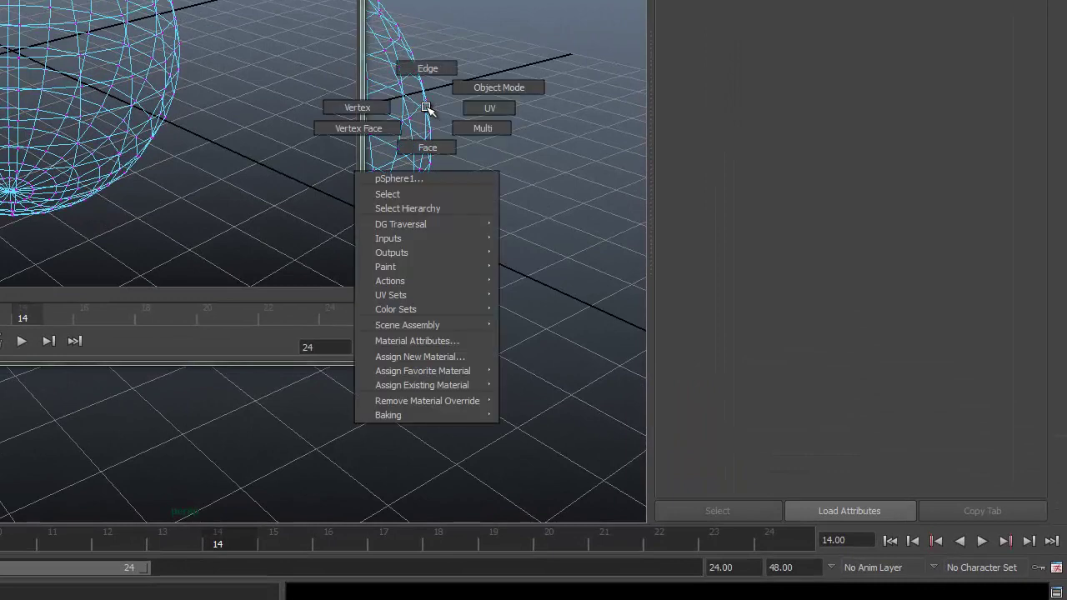
pyautogui.click(470, 87)
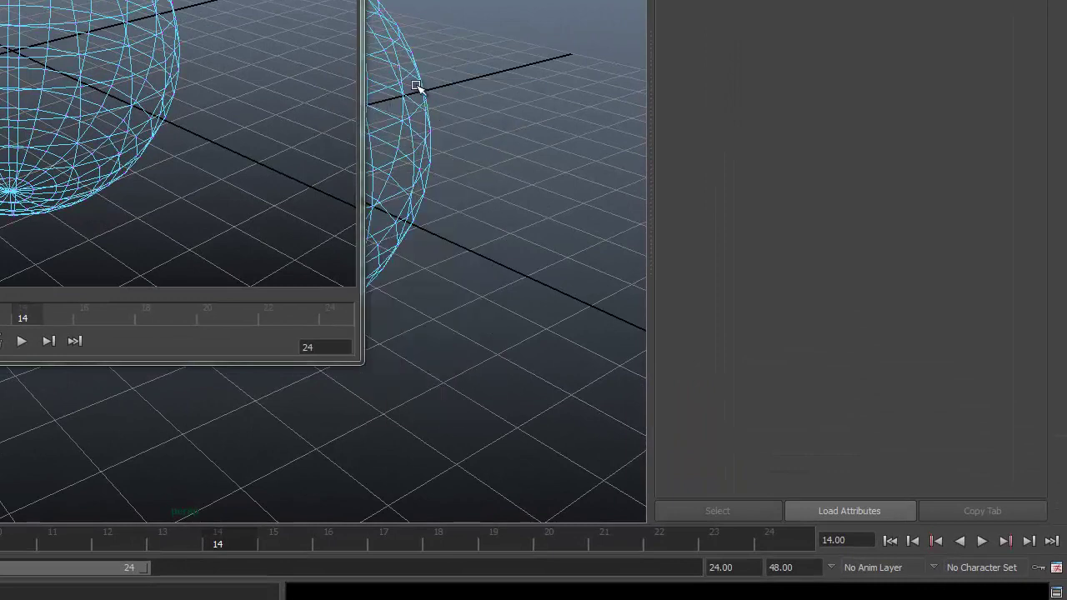
pyautogui.keyDown('shift'); pyautogui.rightClick(415, 80); pyautogui.keyUp('shift')
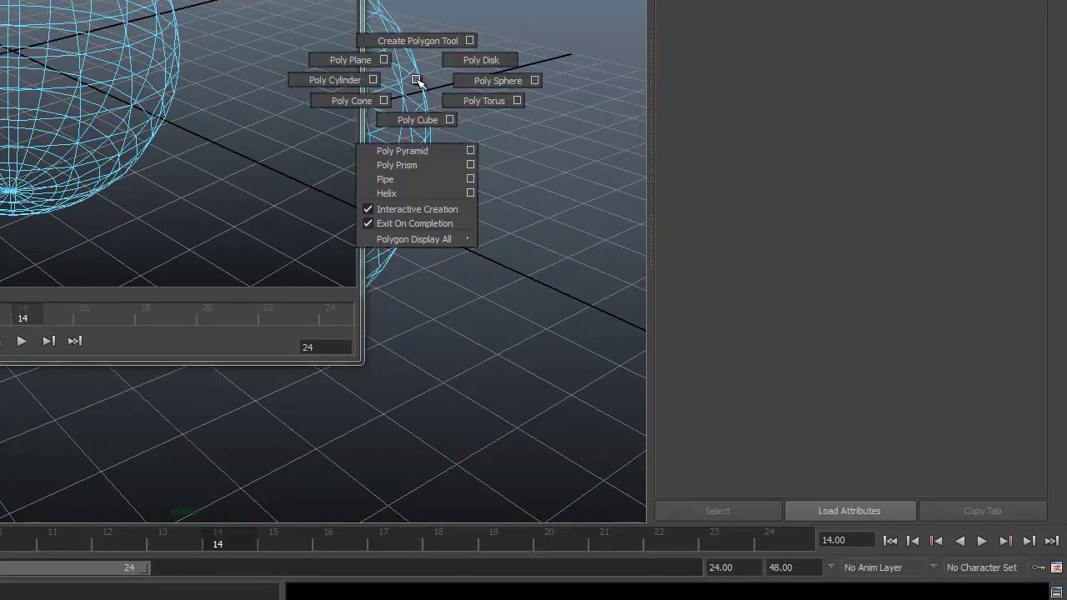
pyautogui.moveTo(413, 239)
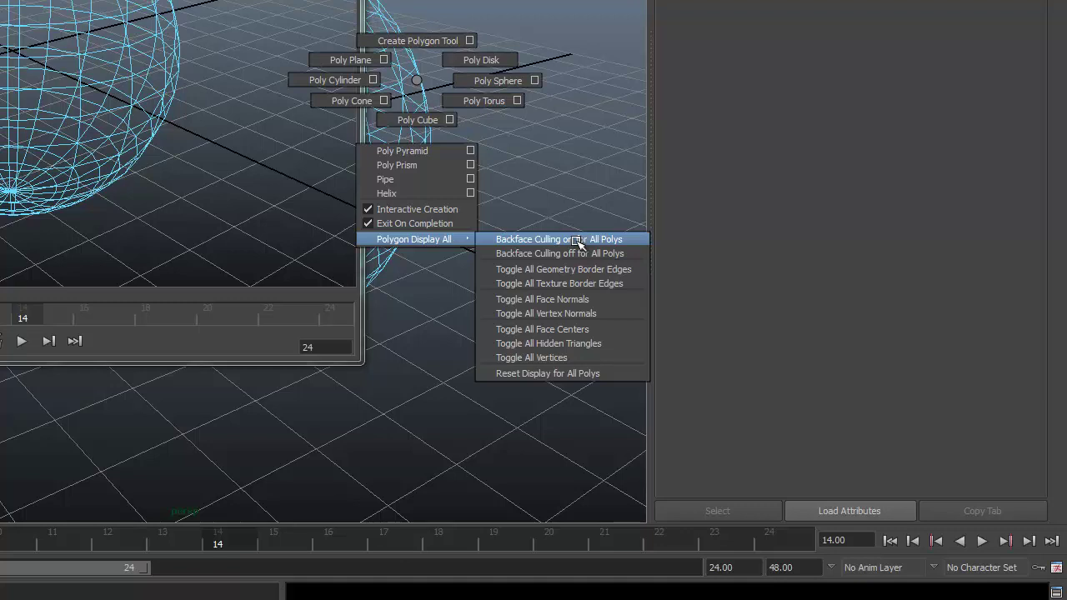
pyautogui.click(578, 241)
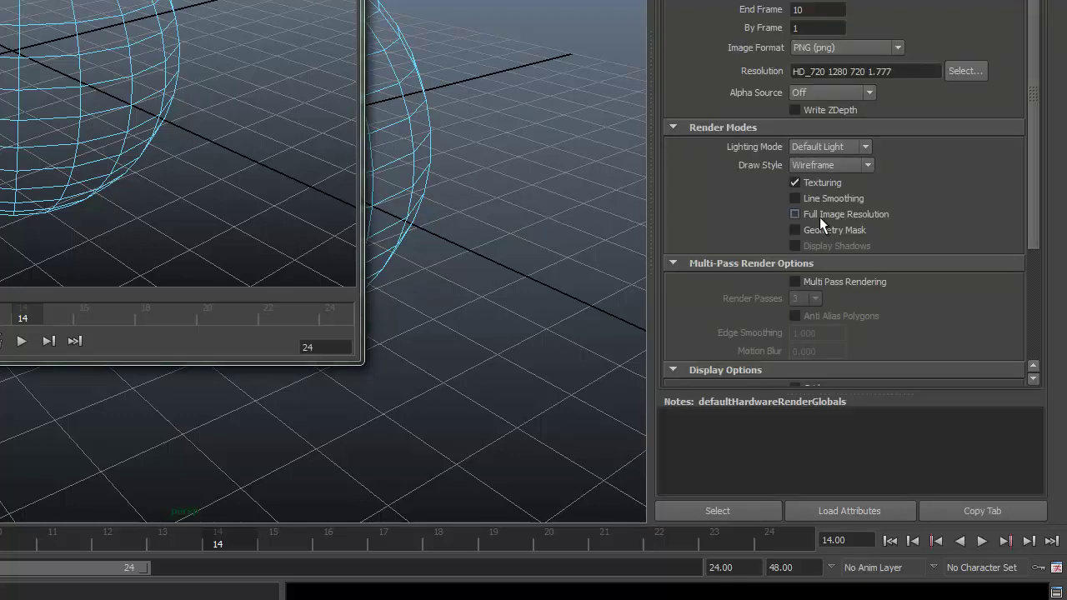
# - Enable Line Smoothing and Multi-Pass Rendering with 25 render passes
pyautogui.click(808, 200)
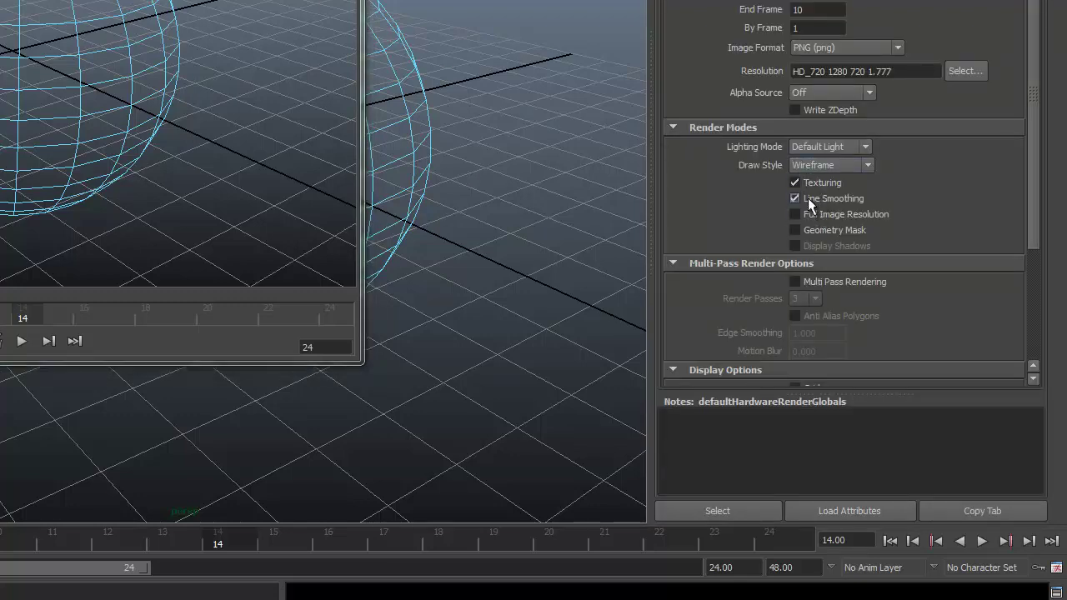
pyautogui.click(821, 282)
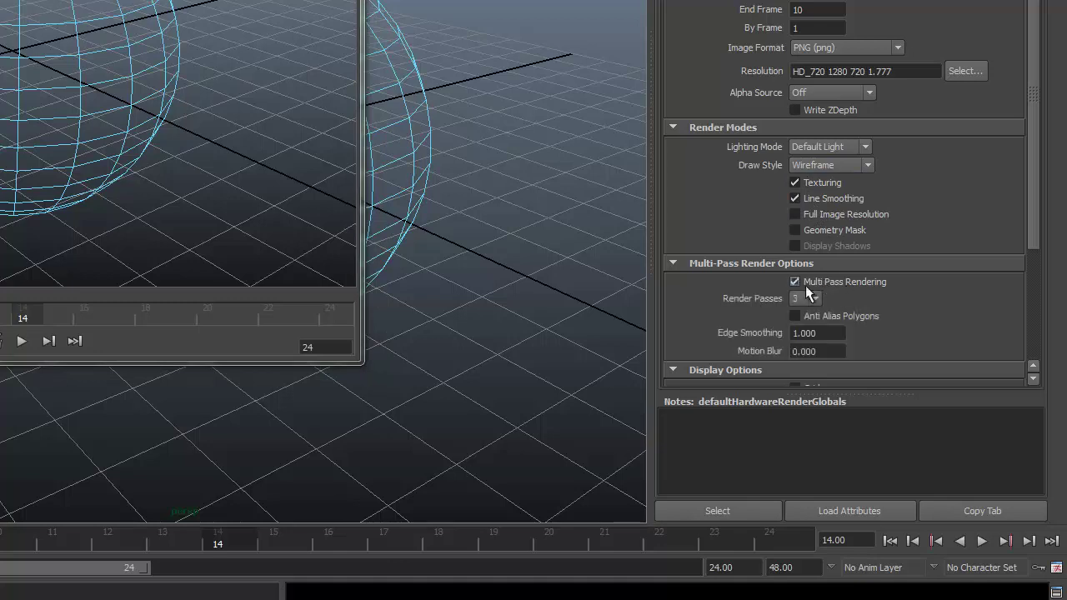
pyautogui.click(815, 300)
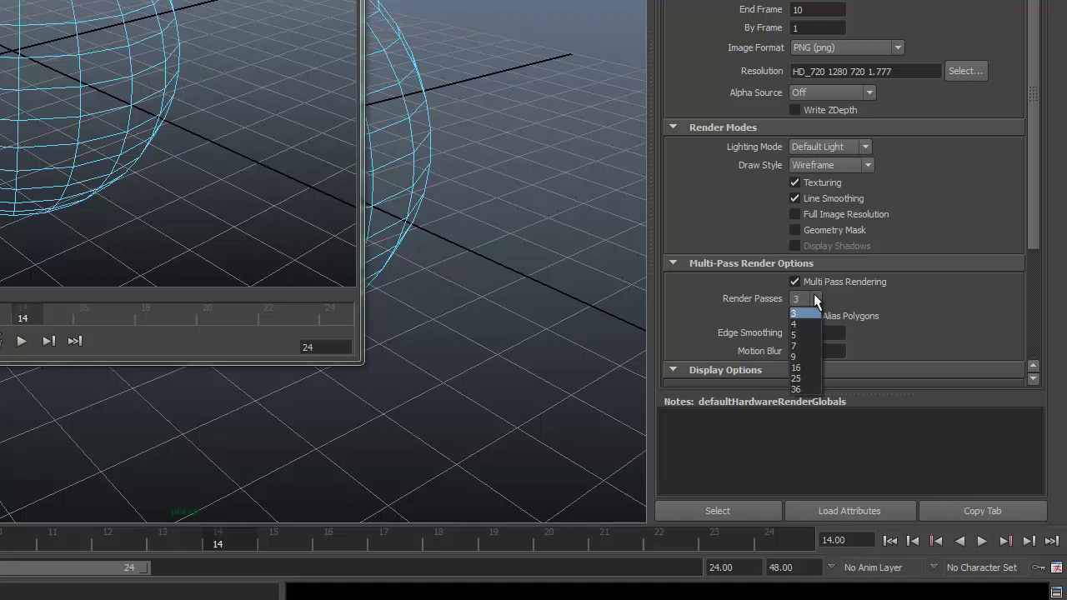
pyautogui.click(806, 377)
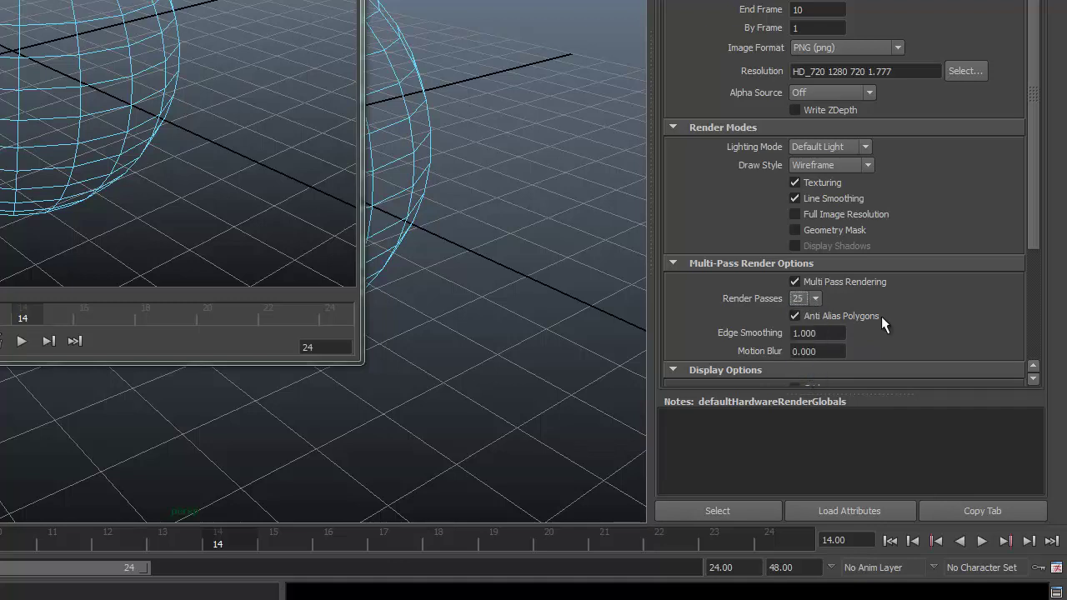
pyautogui.moveTo(1035, 211); pyautogui.dragTo(1030, 277)
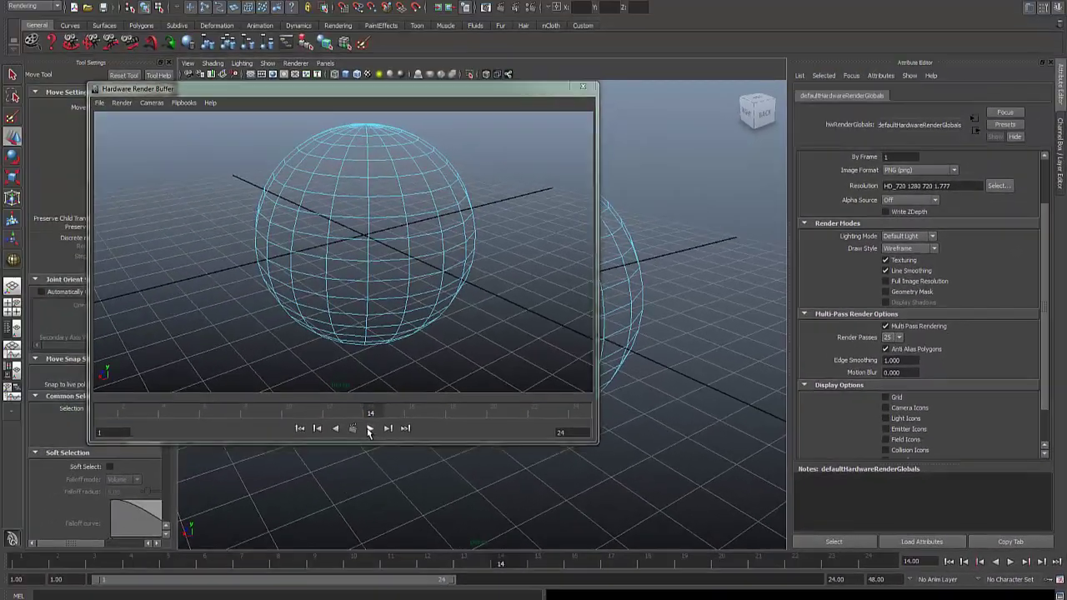
# - Play back the rendered sequence, then raise Edge Smoothing from 1 to 3
pyautogui.click(370, 428)
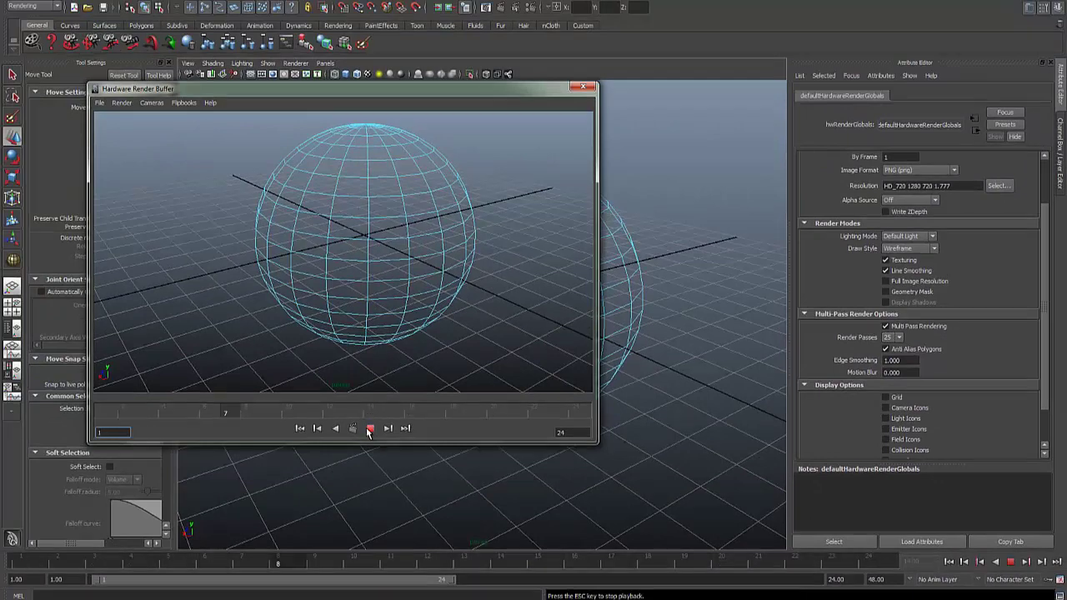
pyautogui.click(353, 429)
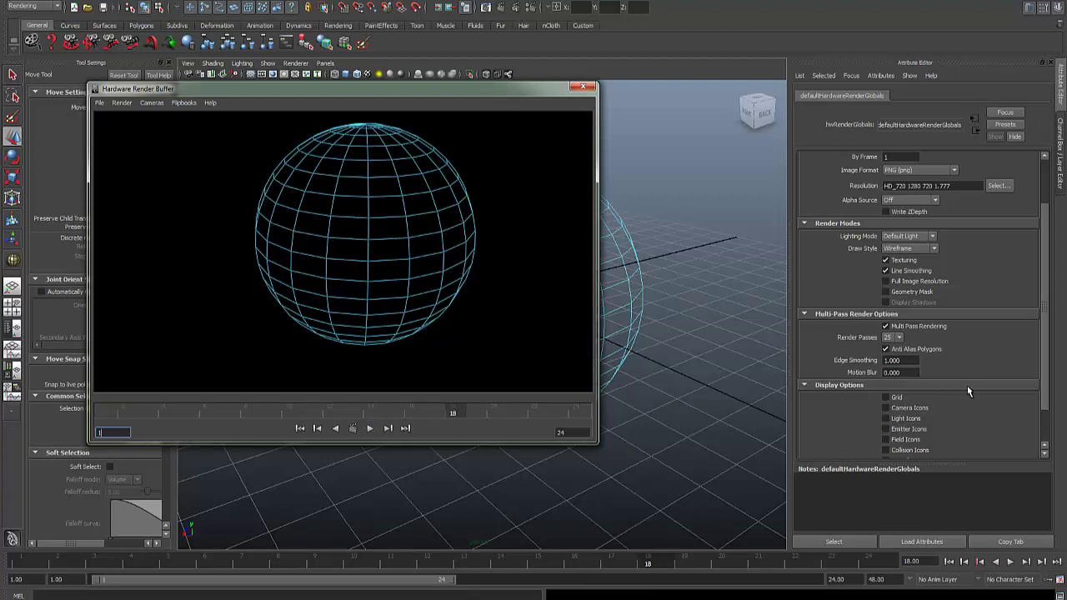
pyautogui.click(915, 360)
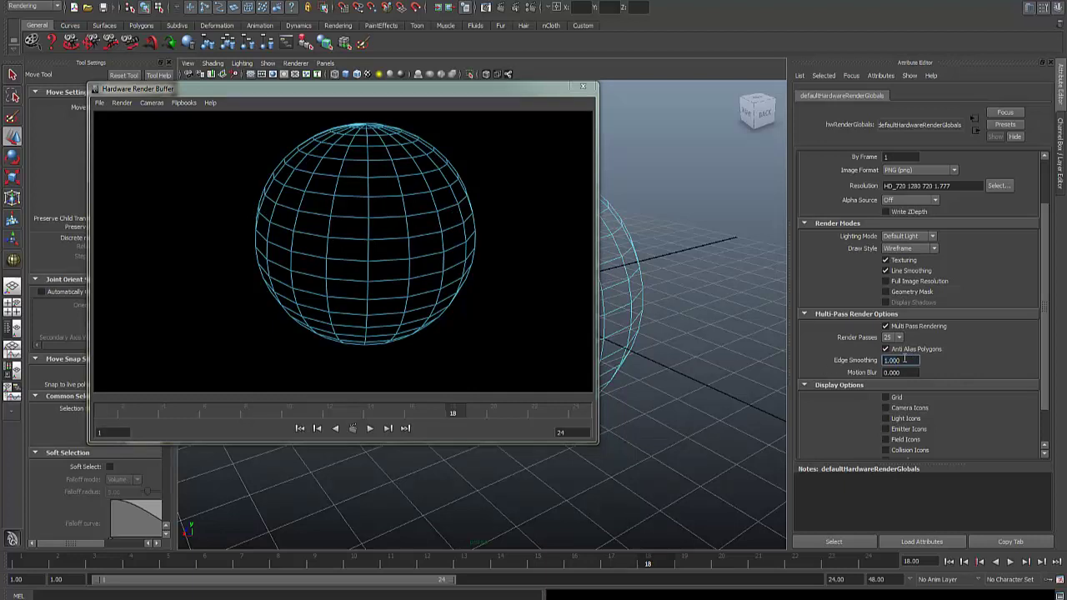
pyautogui.write('3')
pyautogui.press('Tab')
pyautogui.click(352, 428)
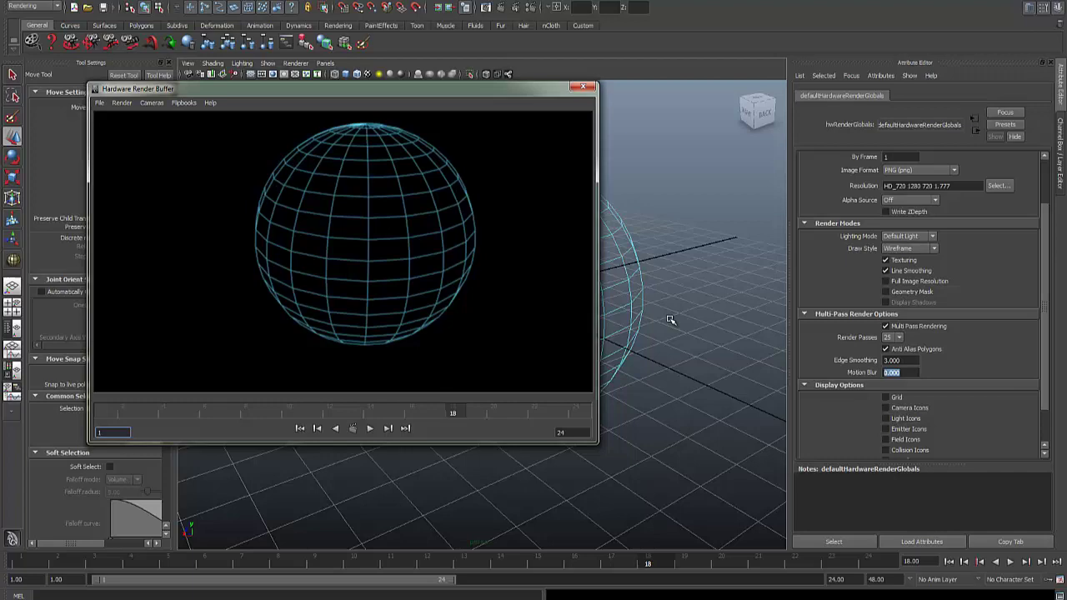
# - Close the Hardware Render Buffer window
pyautogui.click(583, 89)
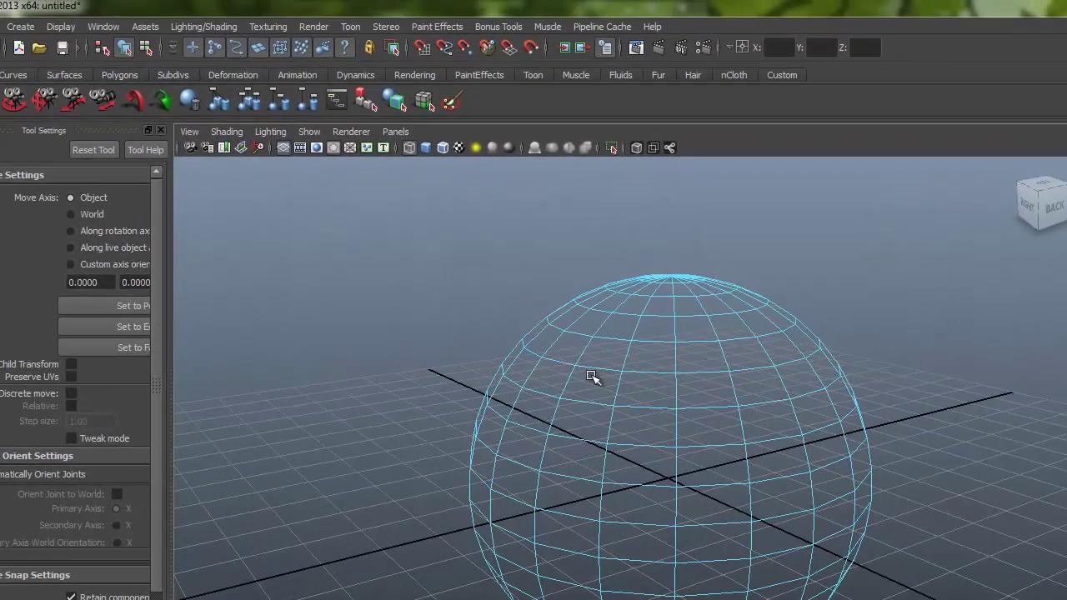
# - Select the sphere in the viewport
pyautogui.keyDown('shift'); pyautogui.rightClick(591, 375); pyautogui.keyUp('shift')
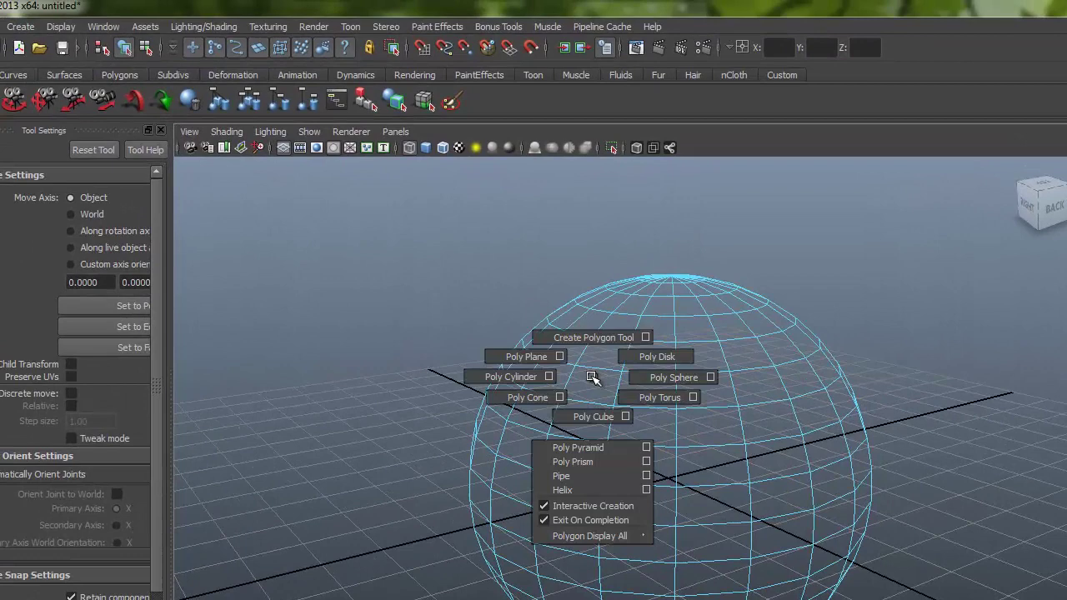
pyautogui.click(748, 488)
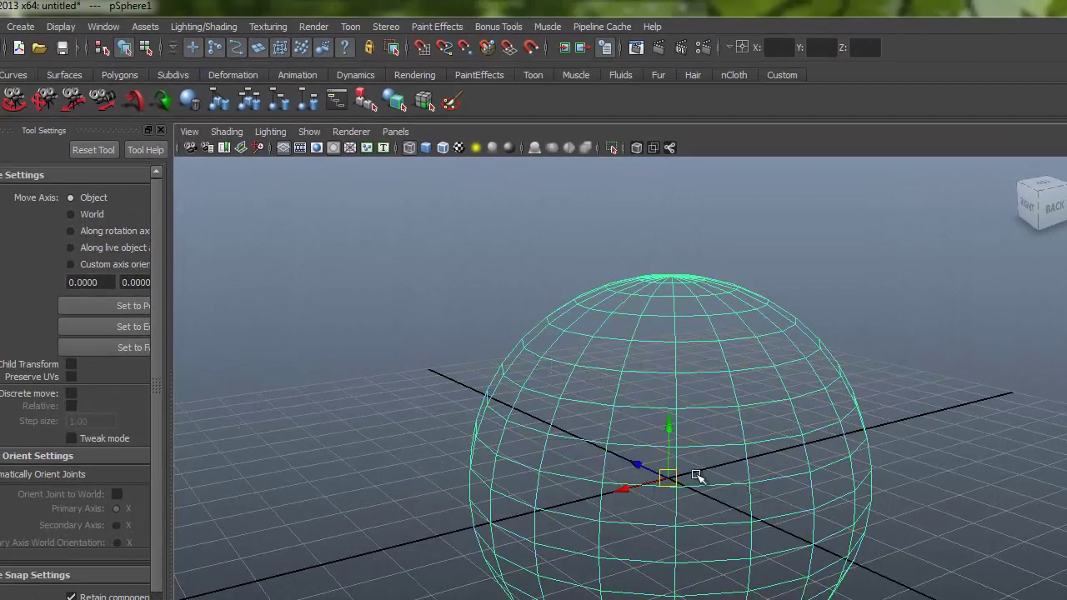
pyautogui.click(760, 459)
pyautogui.click(756, 338)
# - Reopen the Hardware Render Buffer, render the sphere, and move the window aside
pyautogui.click(53, 25)
pyautogui.moveTo(103, 27)
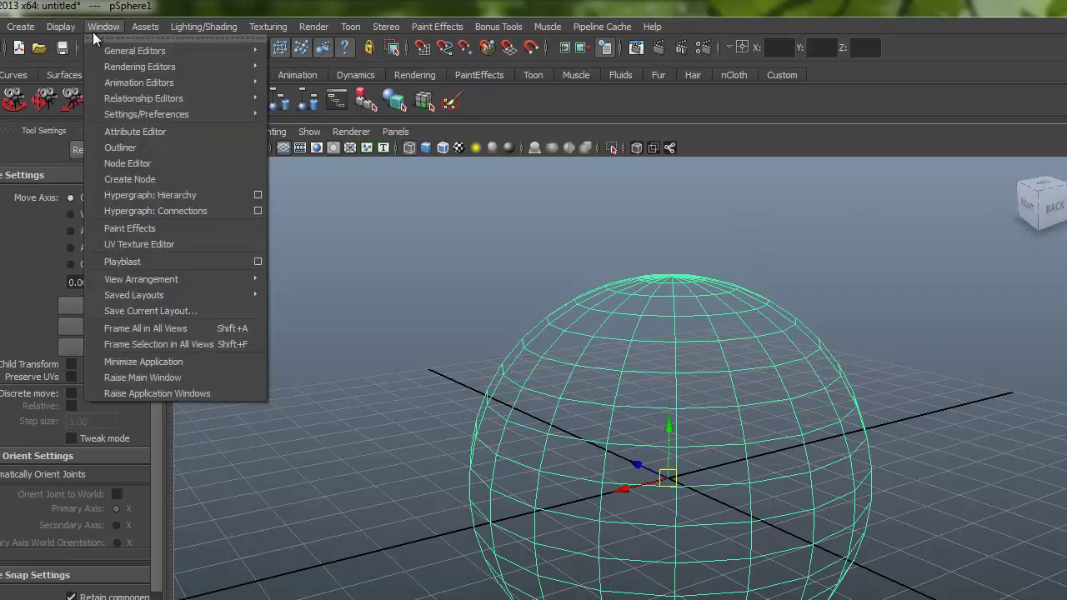
pyautogui.moveTo(147, 43)
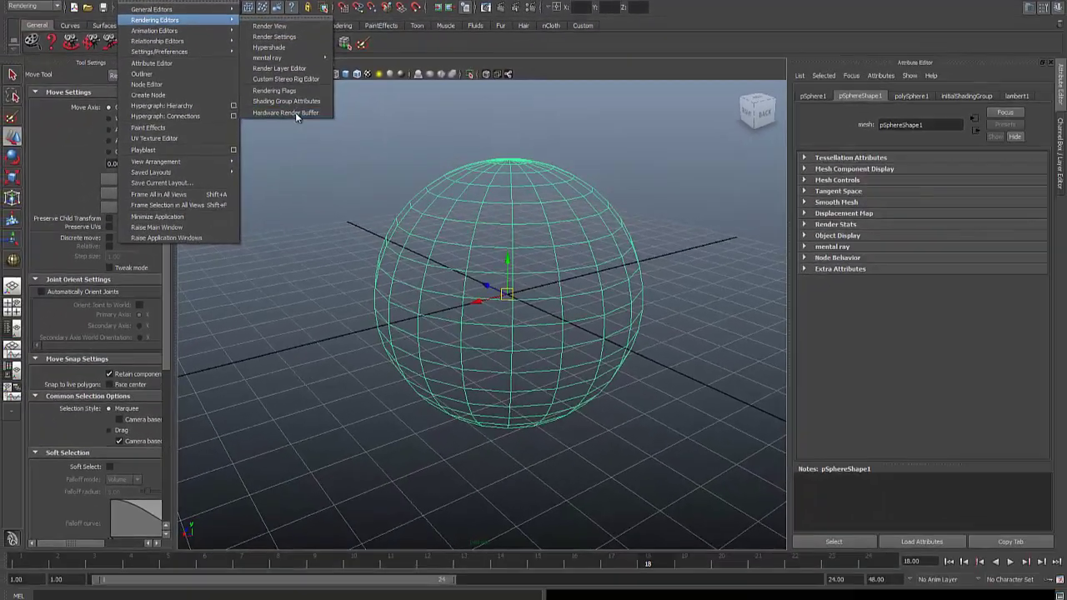
pyautogui.click(296, 113)
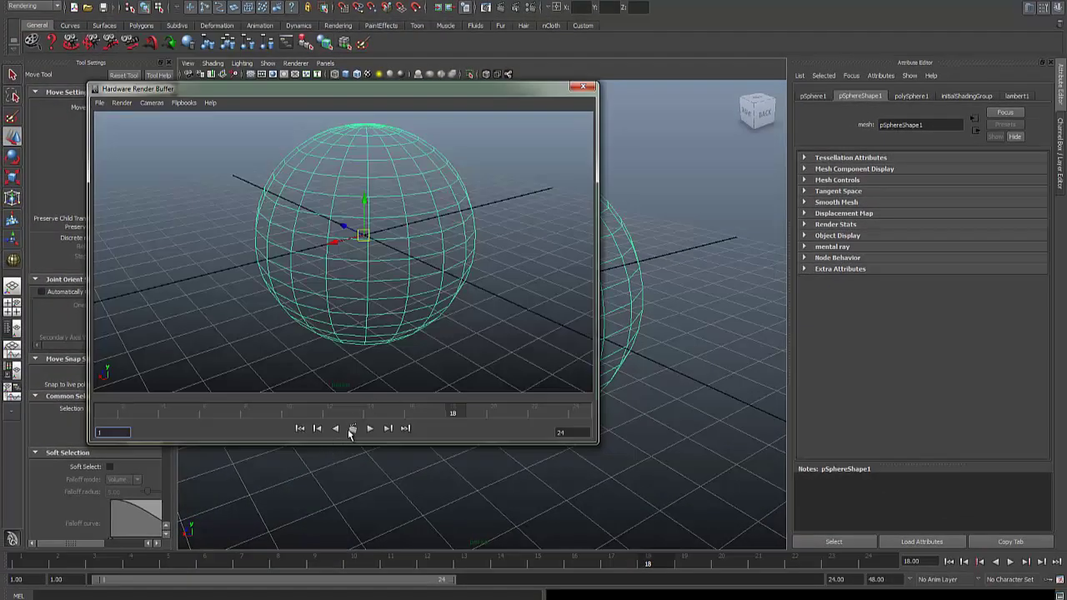
pyautogui.click(352, 428)
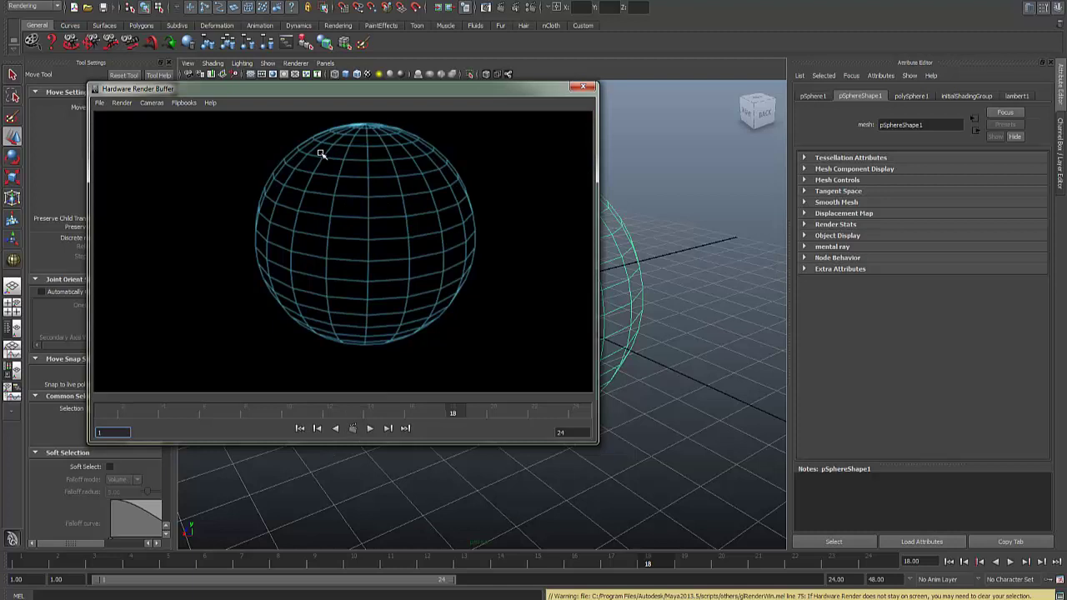
pyautogui.moveTo(320, 92); pyautogui.dragTo(264, 128)
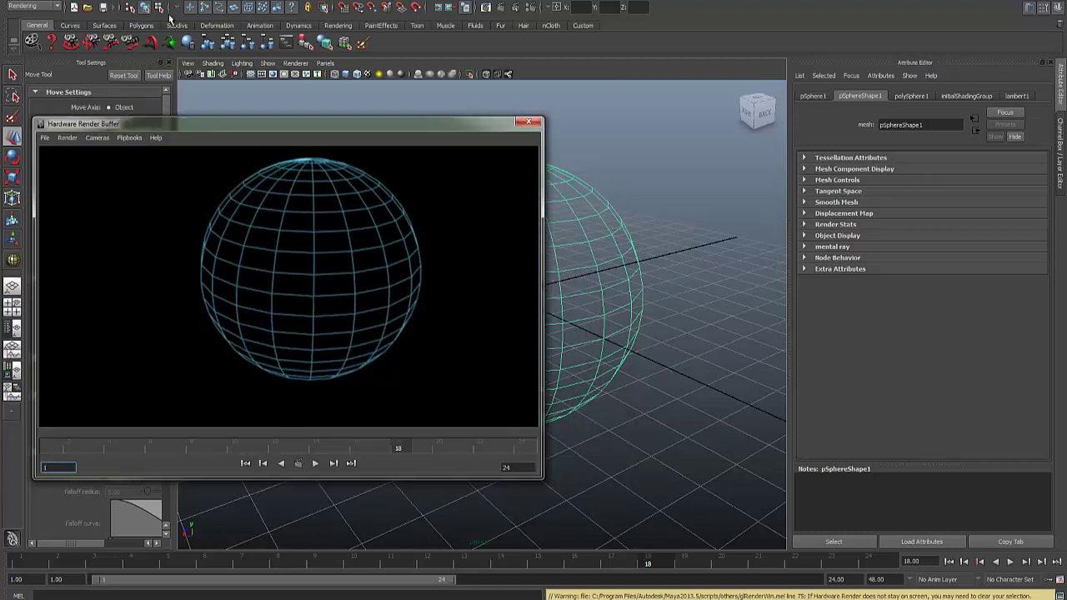
pyautogui.click(131, 3)
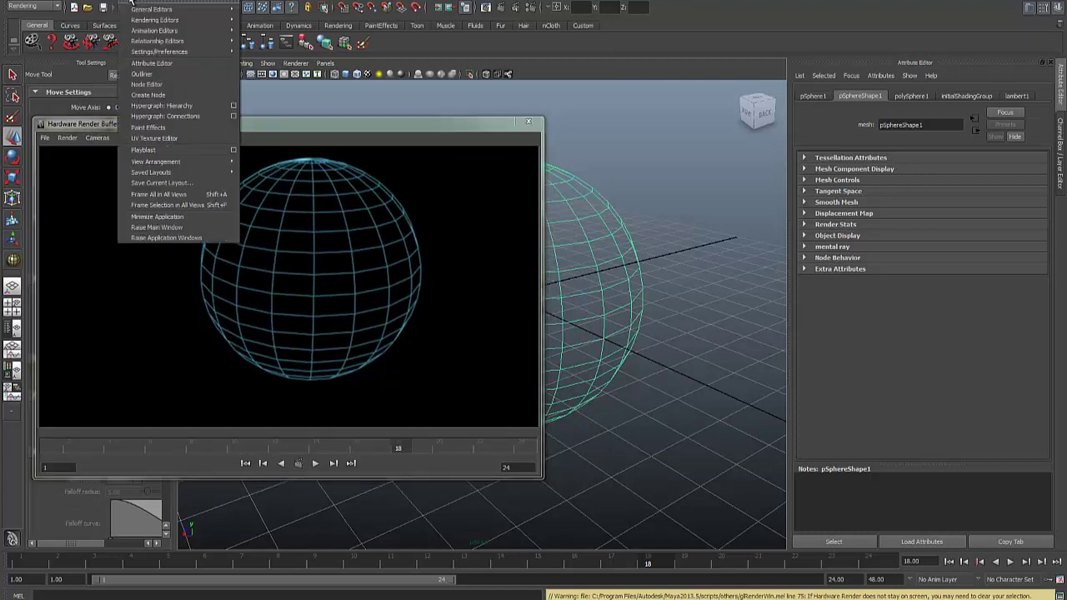
pyautogui.moveTo(158, 41)
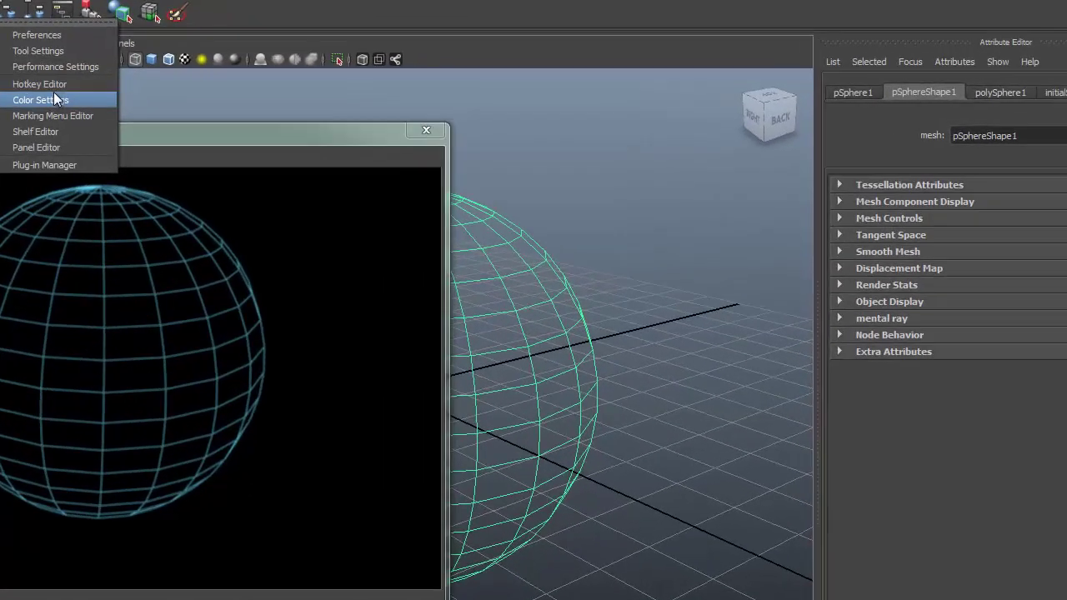
# - Change the Inactive Objects polygon surfaces colour from a white test to deeper blue
pyautogui.click(265, 89)
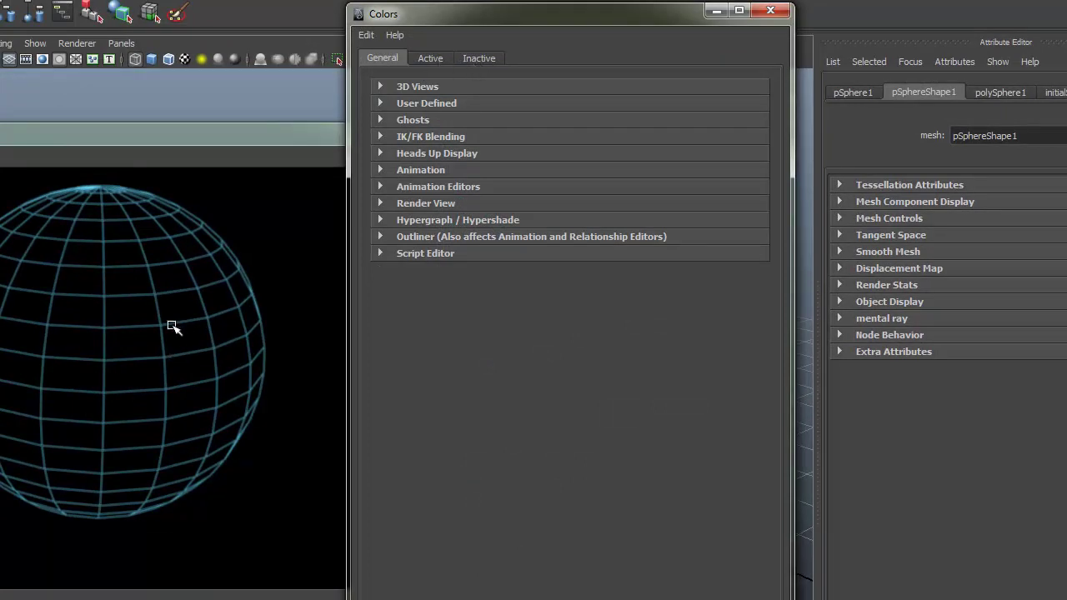
pyautogui.click(475, 60)
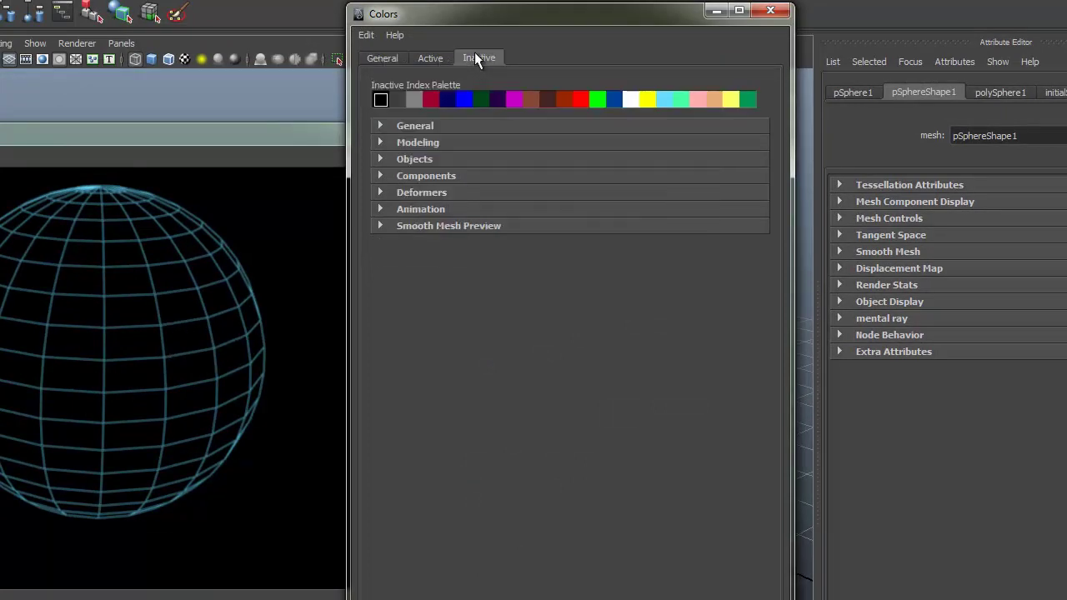
pyautogui.click(379, 144)
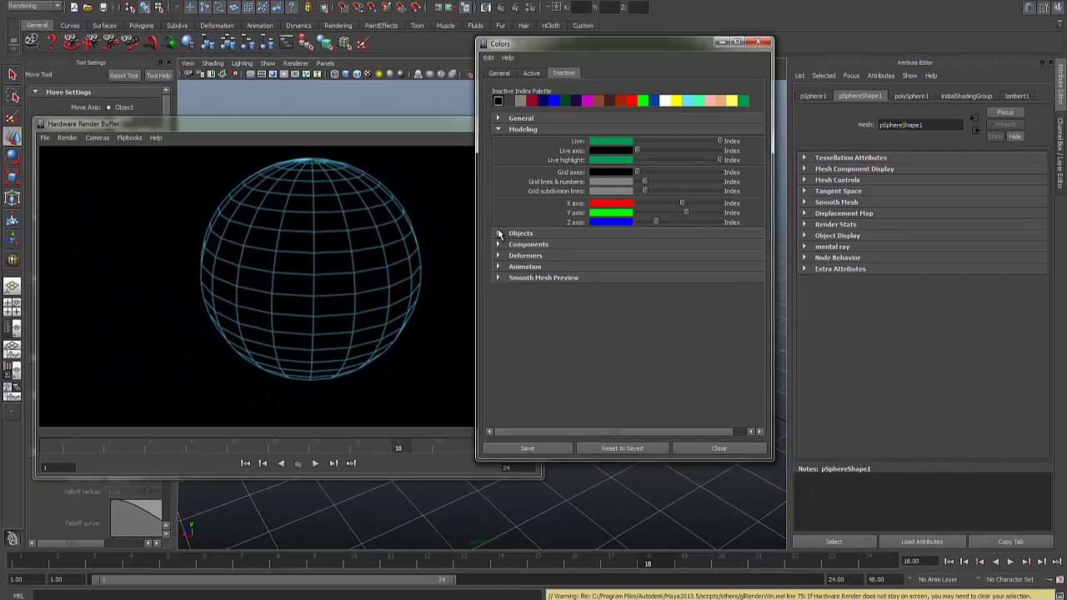
pyautogui.click(499, 232)
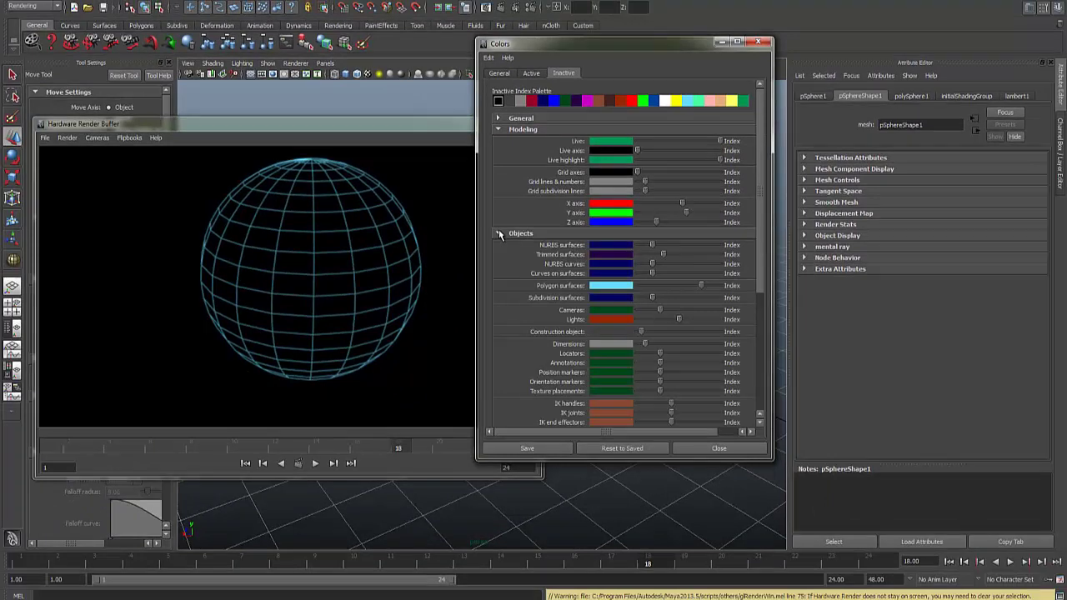
pyautogui.click(498, 129)
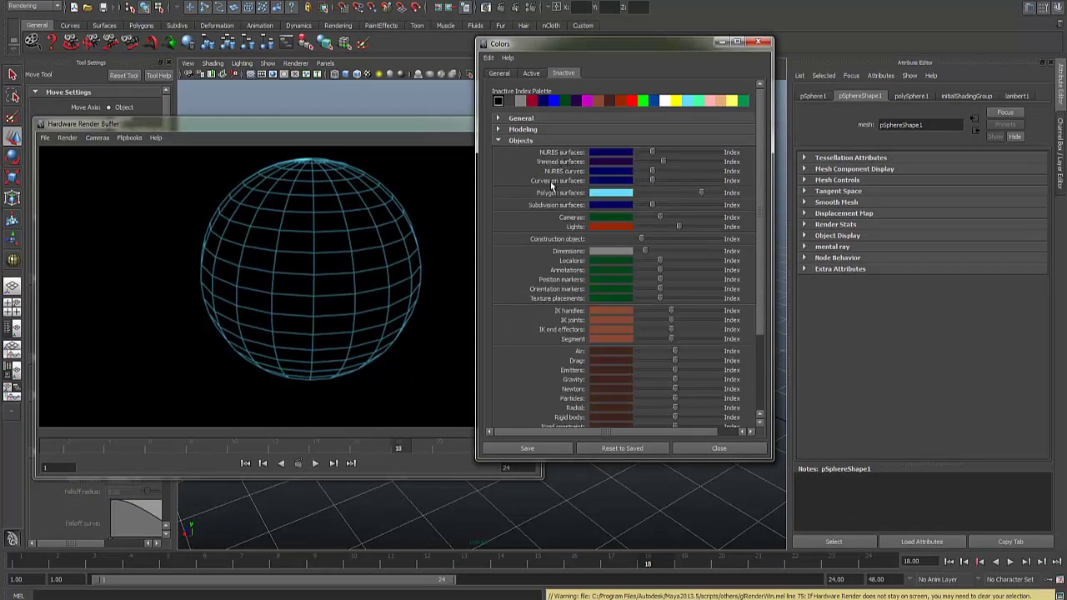
pyautogui.moveTo(701, 194); pyautogui.dragTo(693, 194)
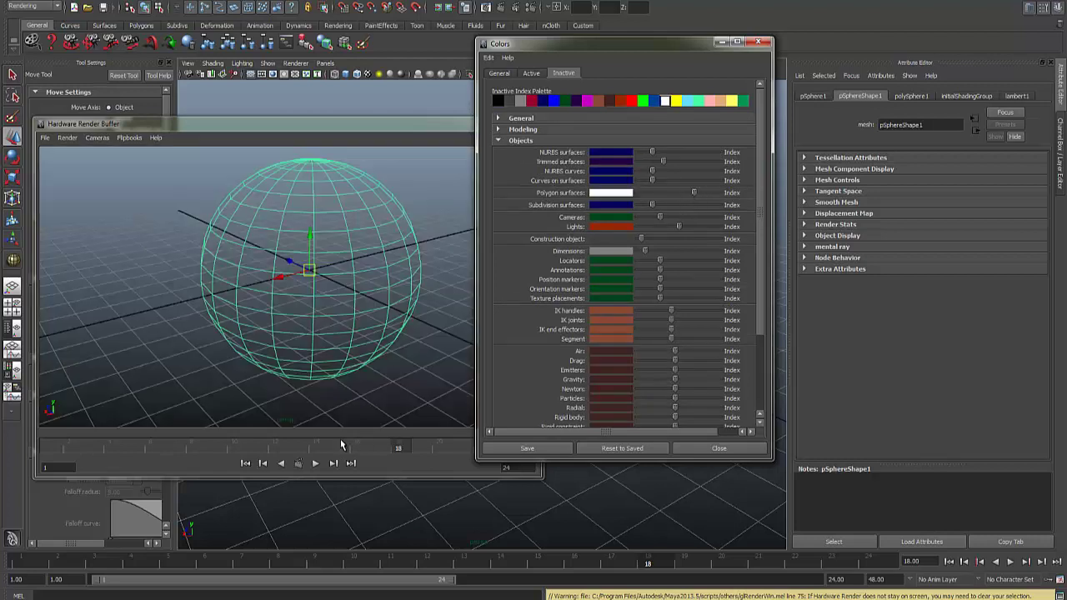
pyautogui.click(299, 466)
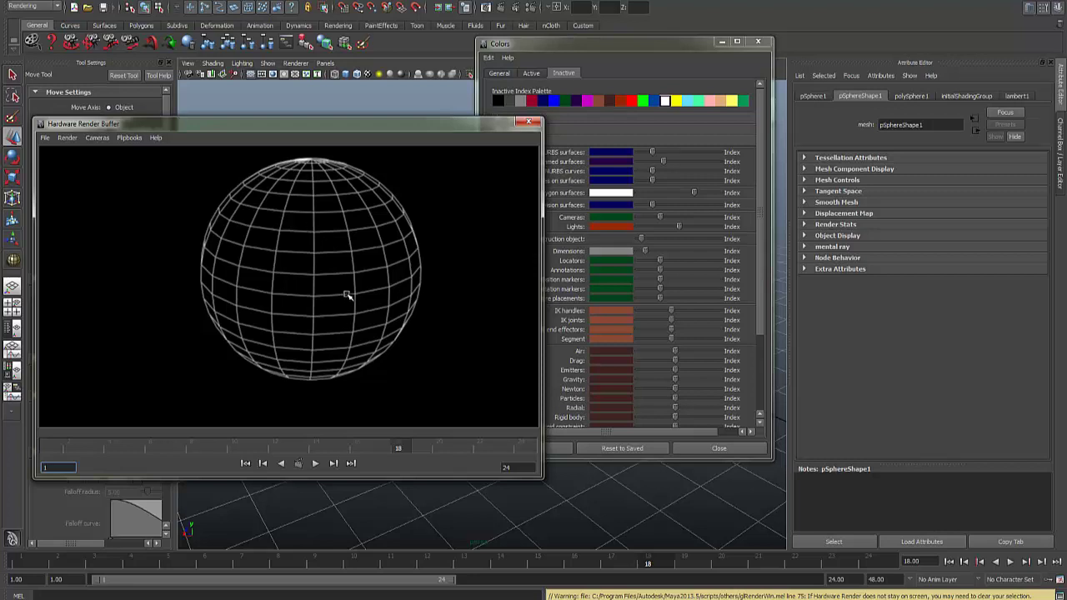
pyautogui.moveTo(685, 194)
pyautogui.mouseDown()
pyautogui.moveTo(652, 198)
pyautogui.moveTo(691, 197)
pyautogui.mouseUp()
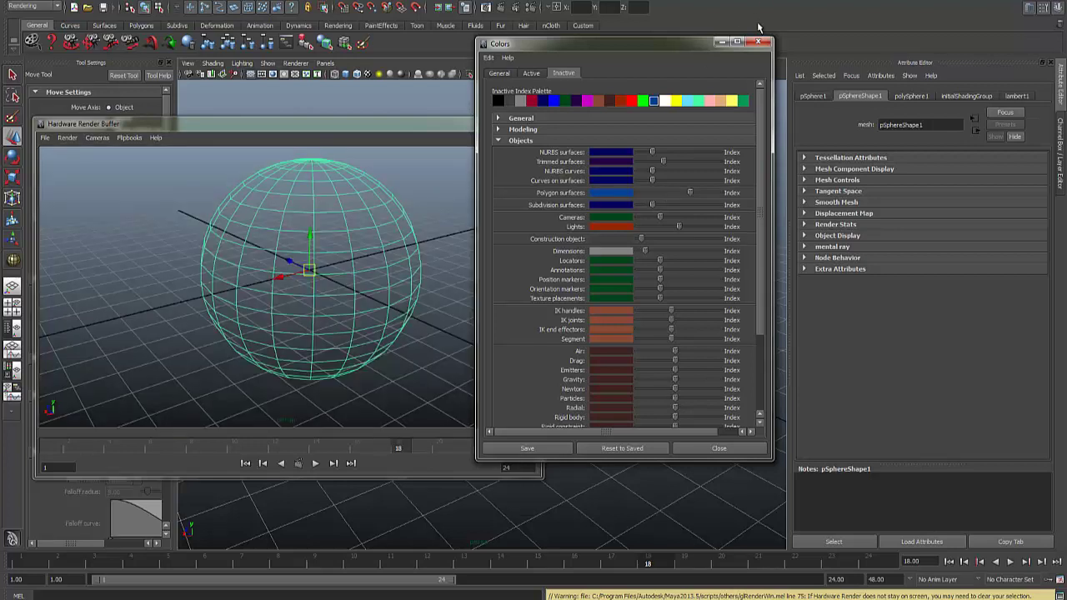
pyautogui.click(758, 41)
# - Close the render window and switch to the Hypershade/Render/Persp panel layout
pyautogui.moveTo(541, 121); pyautogui.dragTo(533, 127)
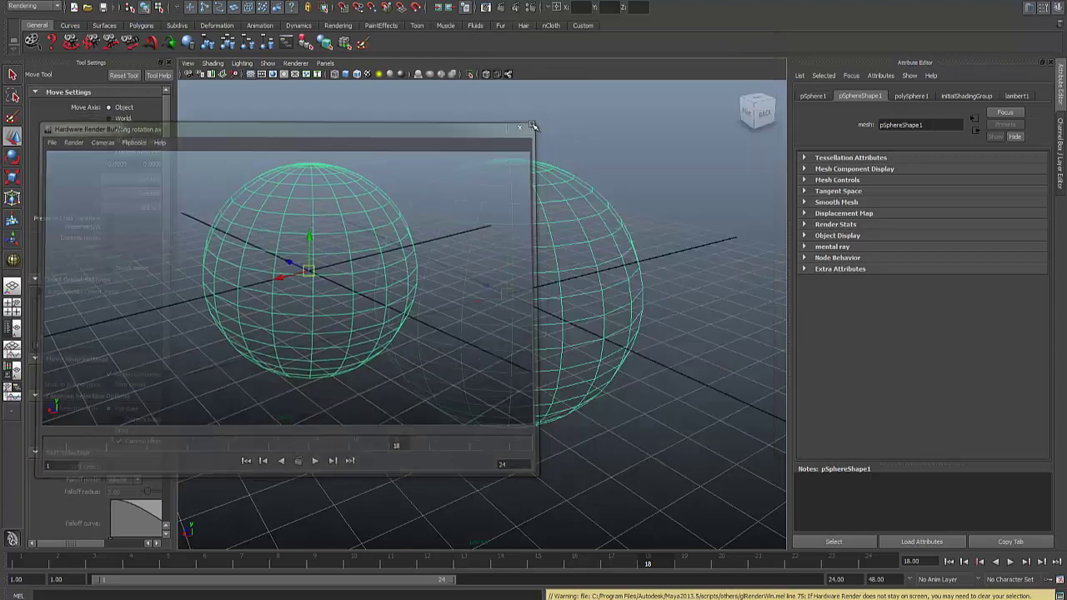
pyautogui.moveTo(525, 243)
pyautogui.keyDown('shift'); pyautogui.mouseDown(button='right')
pyautogui.moveTo(533, 464)
pyautogui.moveTo(666, 455)
pyautogui.moveTo(626, 438)
pyautogui.mouseUp(button='right'); pyautogui.keyUp('shift')
pyautogui.moveTo(436, 248)
pyautogui.keyDown('alt'); pyautogui.mouseDown()
pyautogui.moveTo(419, 198)
pyautogui.moveTo(258, 274)
pyautogui.mouseUp(); pyautogui.keyUp('alt')
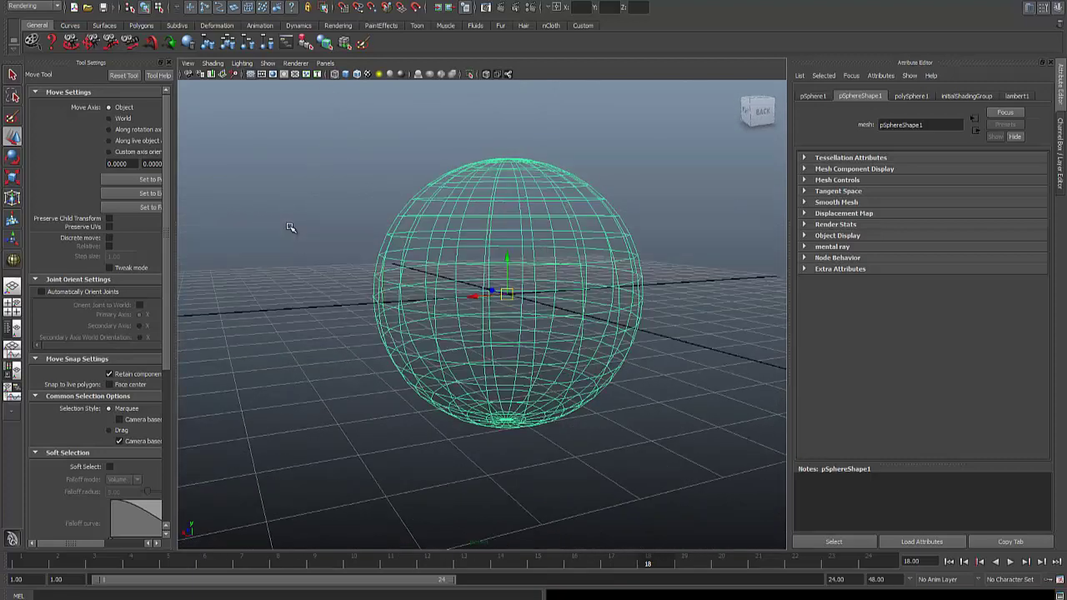
pyautogui.click(12, 374)
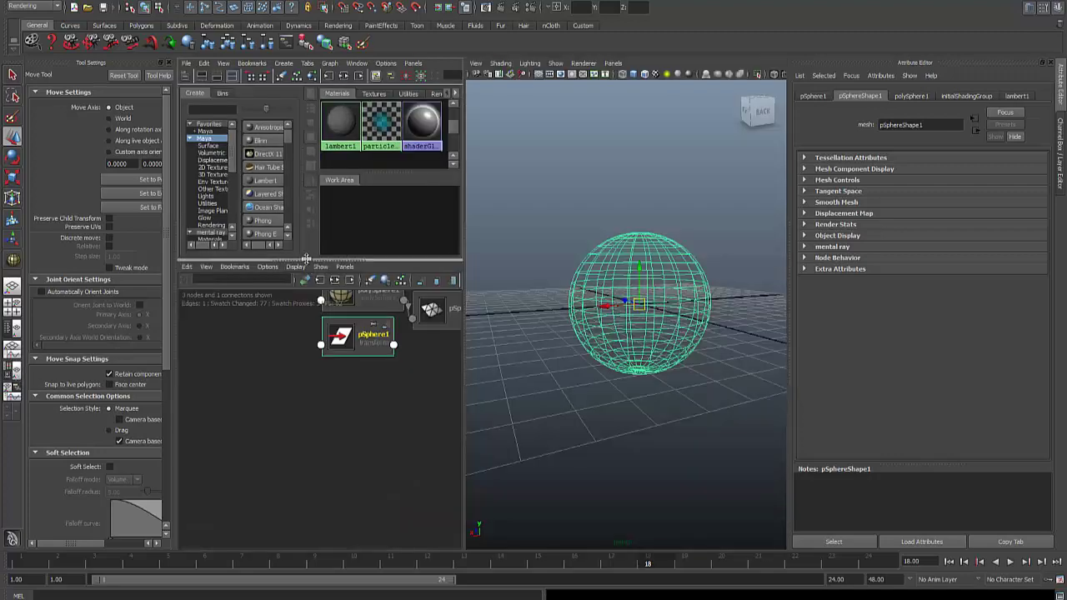
pyautogui.moveTo(305, 261); pyautogui.dragTo(305, 438)
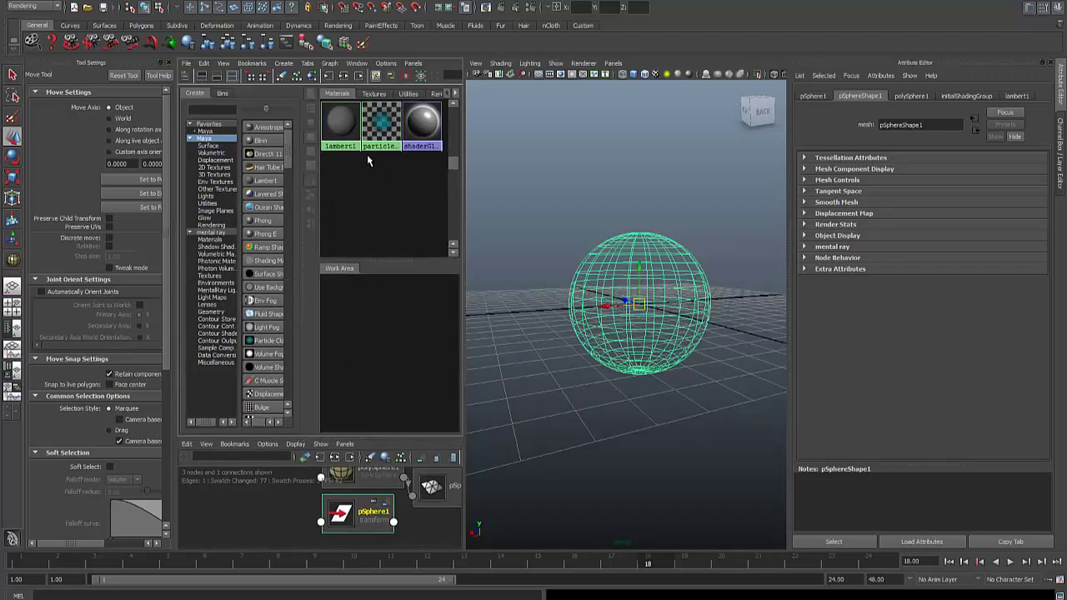
# - In component mode, scale a ring of the sphere's faces to form a ridge, then reselect the sphere
pyautogui.moveTo(552, 268)
pyautogui.keyDown('alt'); pyautogui.mouseDown()
pyautogui.moveTo(476, 274)
pyautogui.moveTo(505, 256)
pyautogui.moveTo(608, 244)
pyautogui.moveTo(565, 235)
pyautogui.moveTo(647, 259)
pyautogui.moveTo(653, 336)
pyautogui.moveTo(618, 204)
pyautogui.mouseUp(); pyautogui.keyUp('alt')
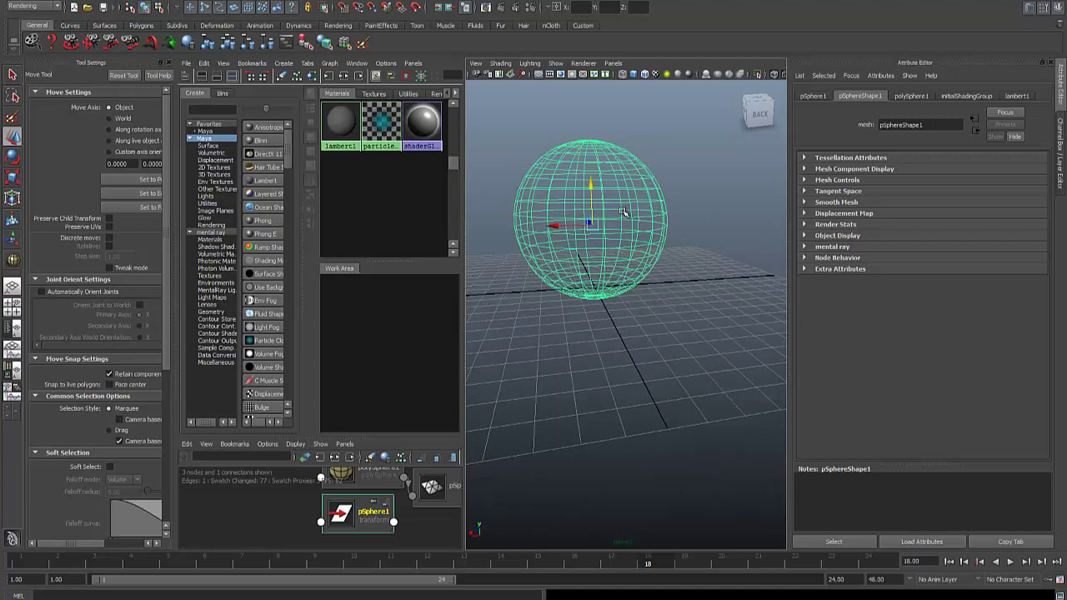
pyautogui.rightClick(617, 204)
pyautogui.rightClick(618, 204)
pyautogui.click(620, 178)
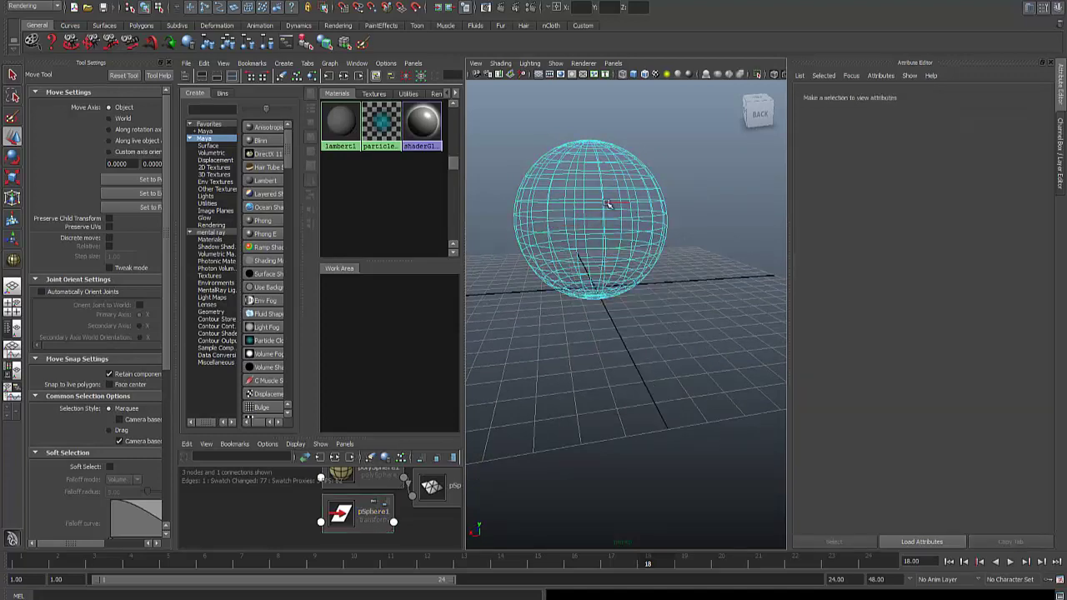
pyautogui.keyDown('alt'); pyautogui.moveTo(608, 204); pyautogui.dragTo(613, 250); pyautogui.keyUp('alt')
pyautogui.press('r')
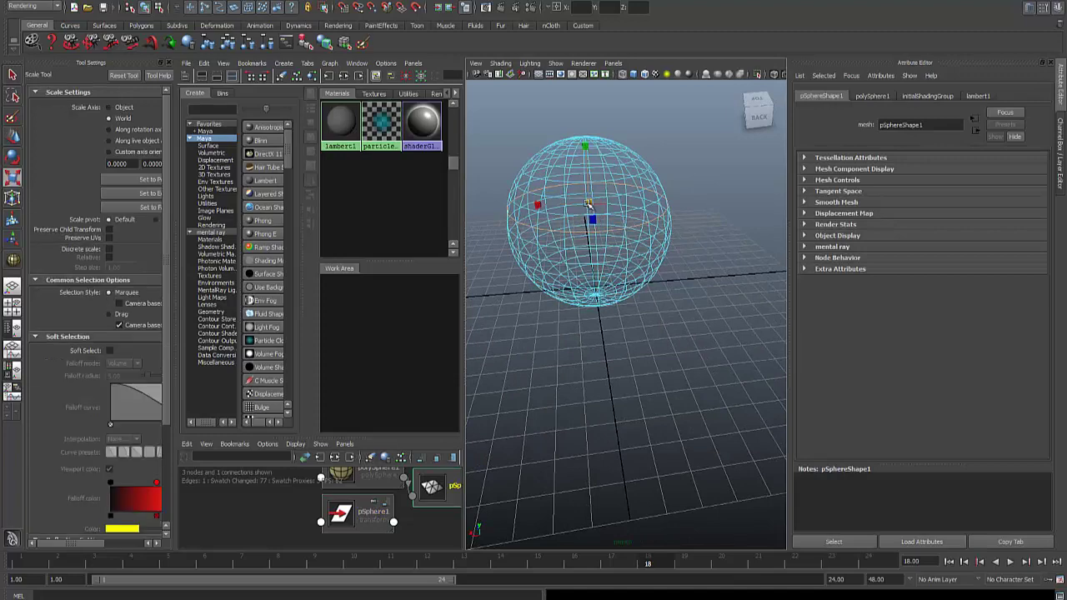
pyautogui.moveTo(588, 205)
pyautogui.mouseDown()
pyautogui.moveTo(550, 205)
pyautogui.moveTo(572, 195)
pyautogui.mouseUp()
pyautogui.moveTo(573, 196); pyautogui.dragTo(594, 179, button='right')
pyautogui.click(590, 178)
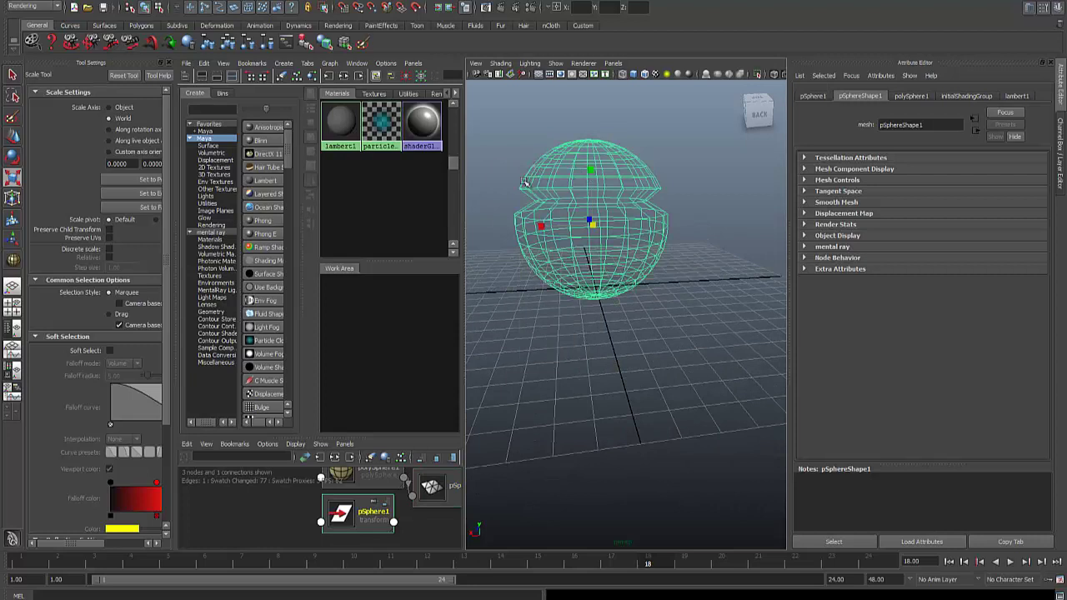
# - Create a new Surface Shader material in the Hypershade
pyautogui.rightClick(581, 167)
pyautogui.keyDown('shift'); pyautogui.moveTo(581, 166); pyautogui.dragTo(591, 375, button='right'); pyautogui.keyUp('shift')
pyautogui.keyDown('shift'); pyautogui.moveTo(591, 375); pyautogui.dragTo(493, 363, button='right'); pyautogui.keyUp('shift')
pyautogui.keyDown('shift'); pyautogui.rightClick(585, 155); pyautogui.keyUp('shift')
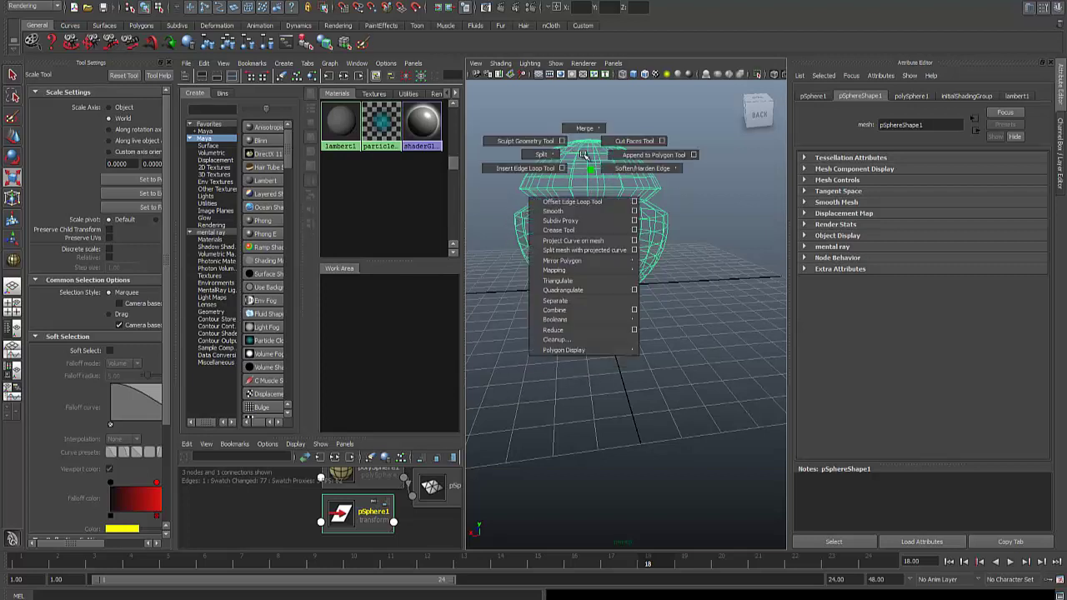
pyautogui.click(586, 155)
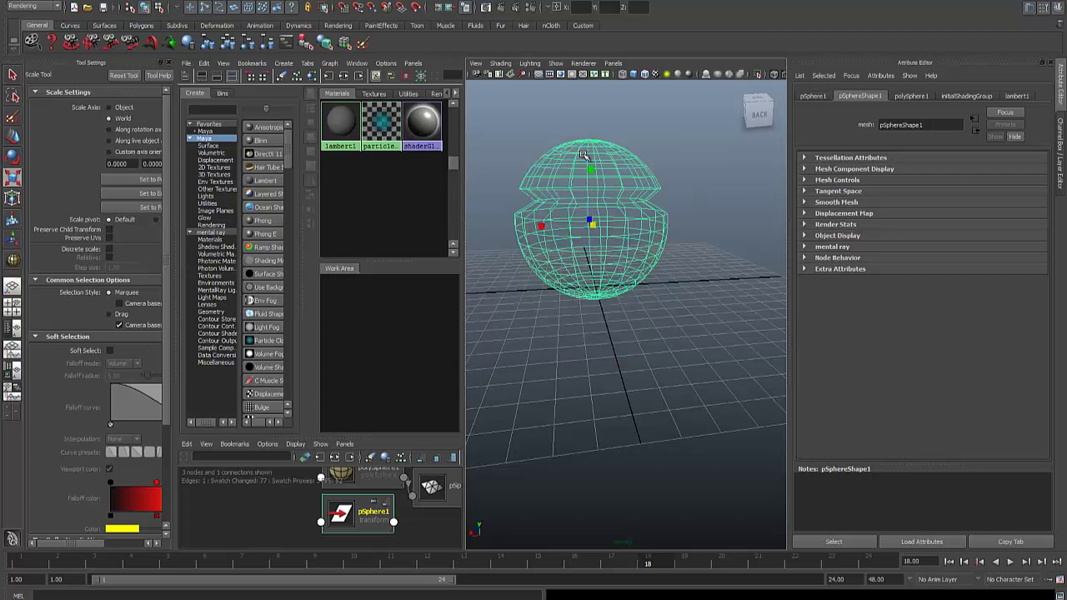
pyautogui.click(252, 273)
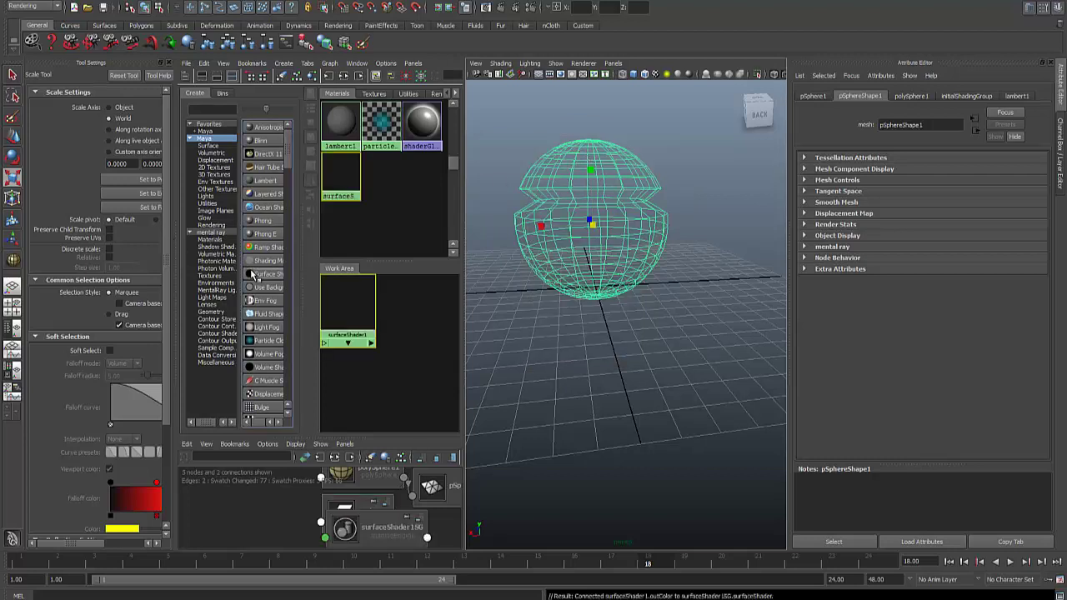
# - Assign the Surface Shader to the sphere via Assign Favorite Material
pyautogui.click(539, 156)
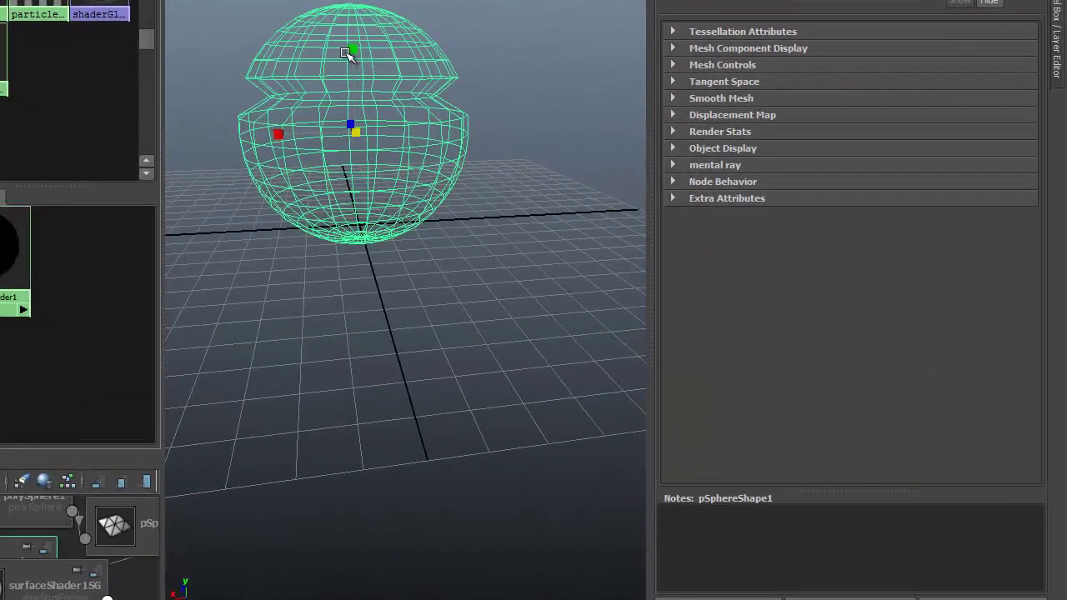
pyautogui.rightClick(346, 54)
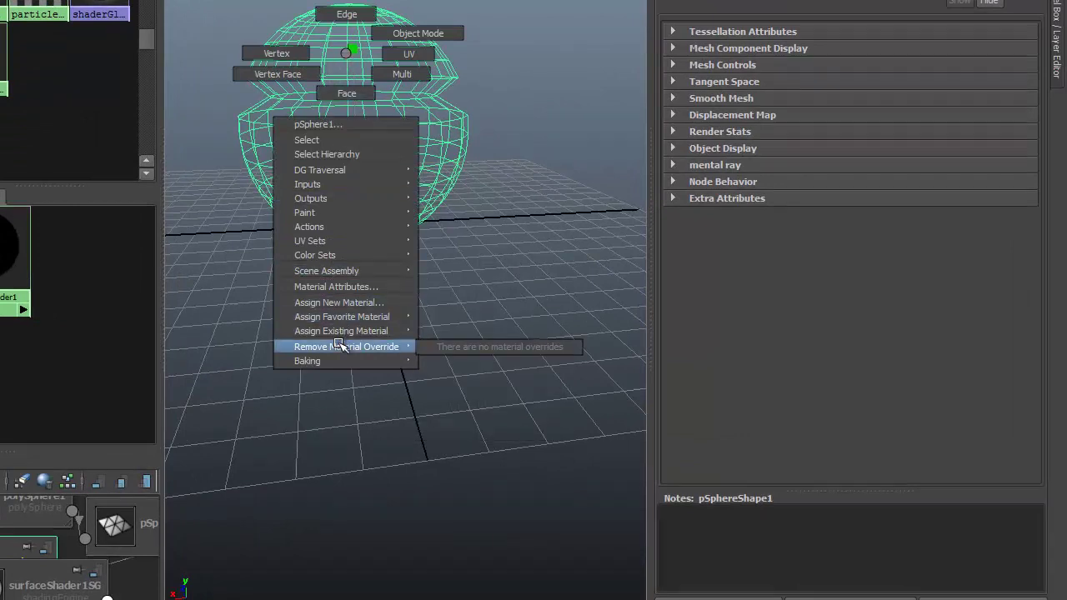
pyautogui.moveTo(341, 316)
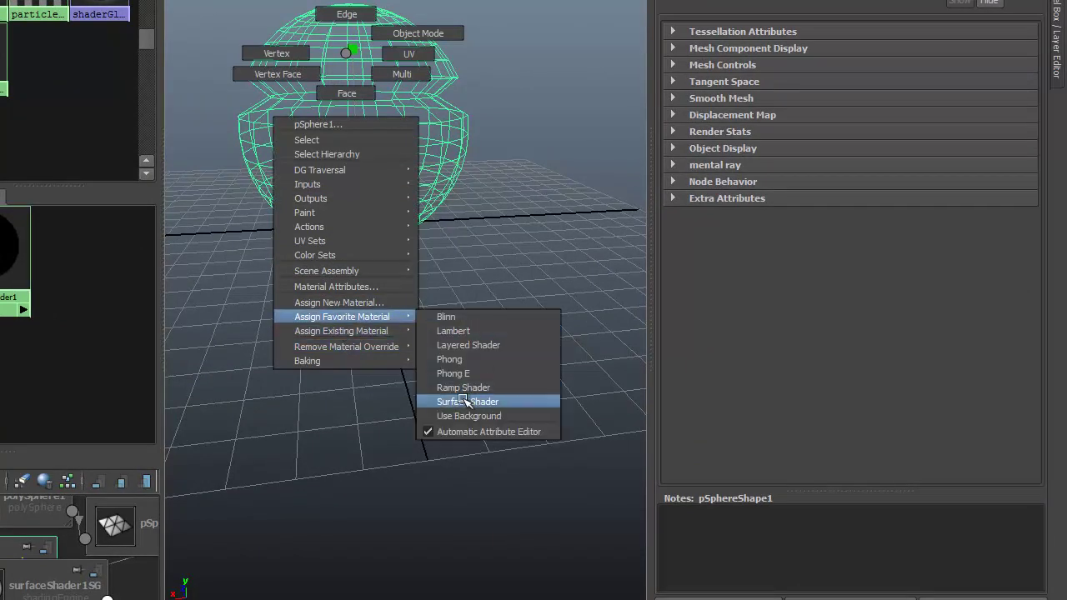
pyautogui.click(250, 297)
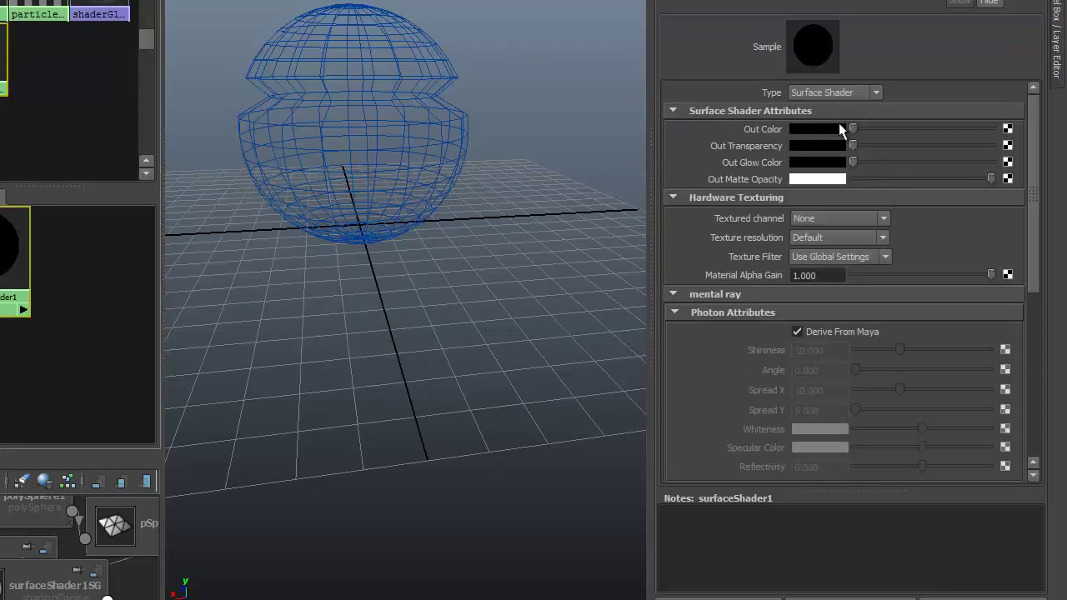
# - Connect a new mib_amb_occlusion node to the surface shader's Out Color and set Samples to 64
pyautogui.click(1006, 130)
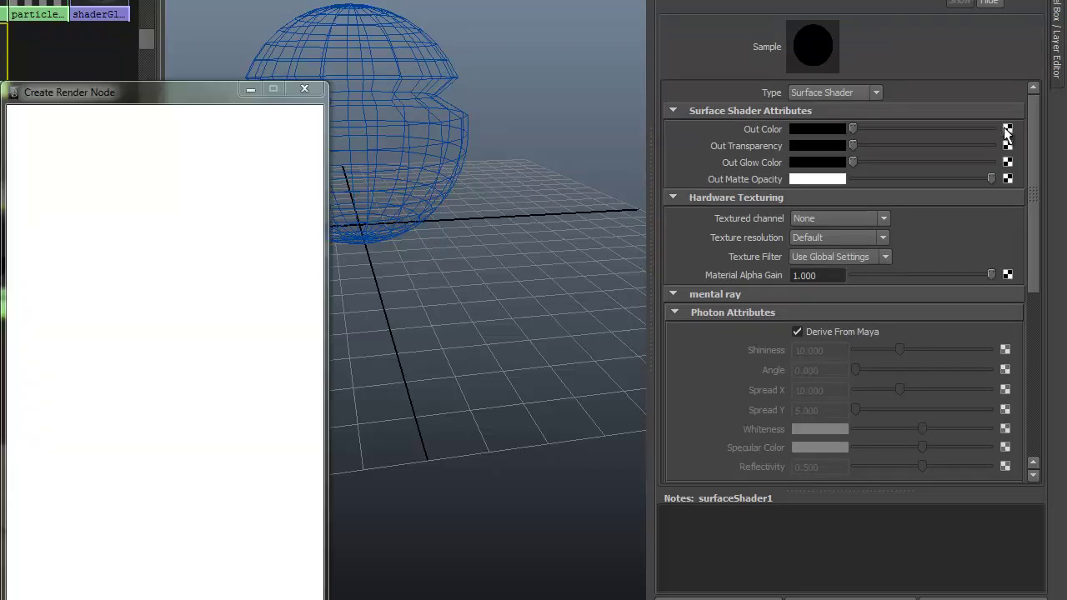
pyautogui.doubleClick(68, 140)
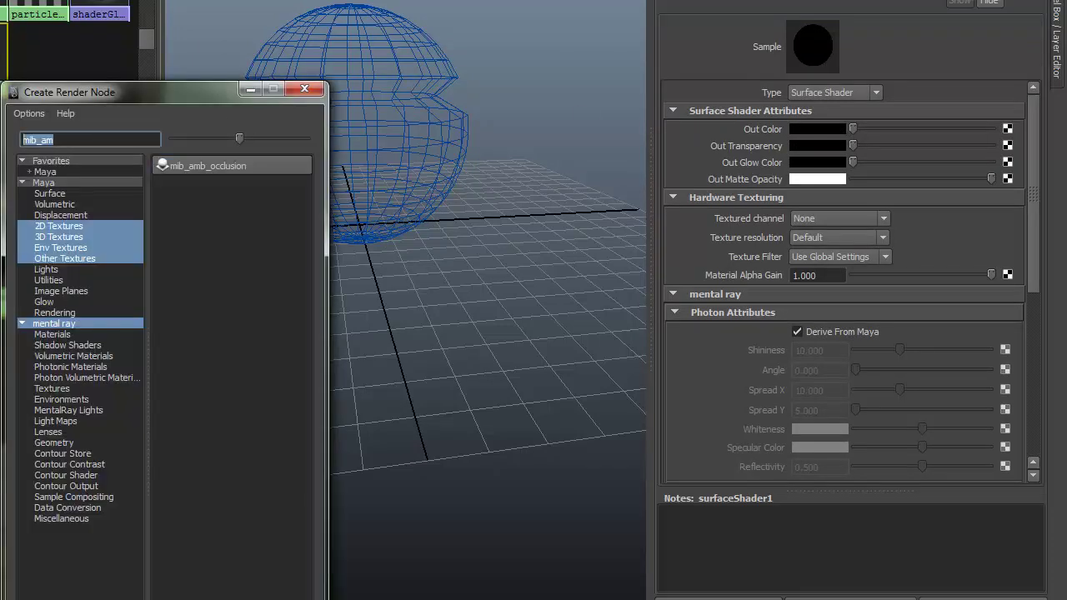
pyautogui.click(64, 324)
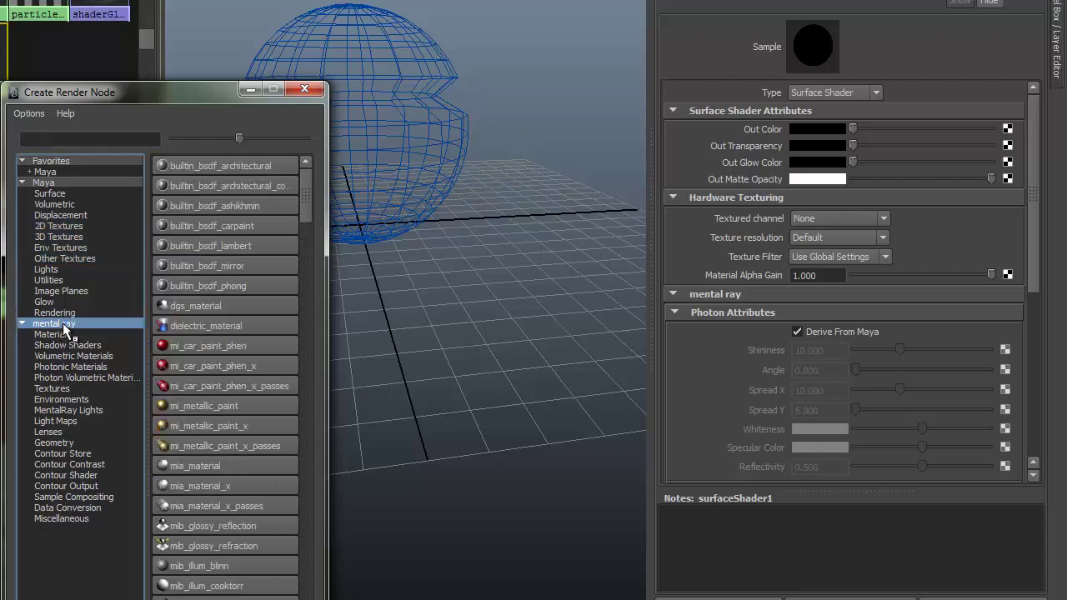
pyautogui.click(41, 142)
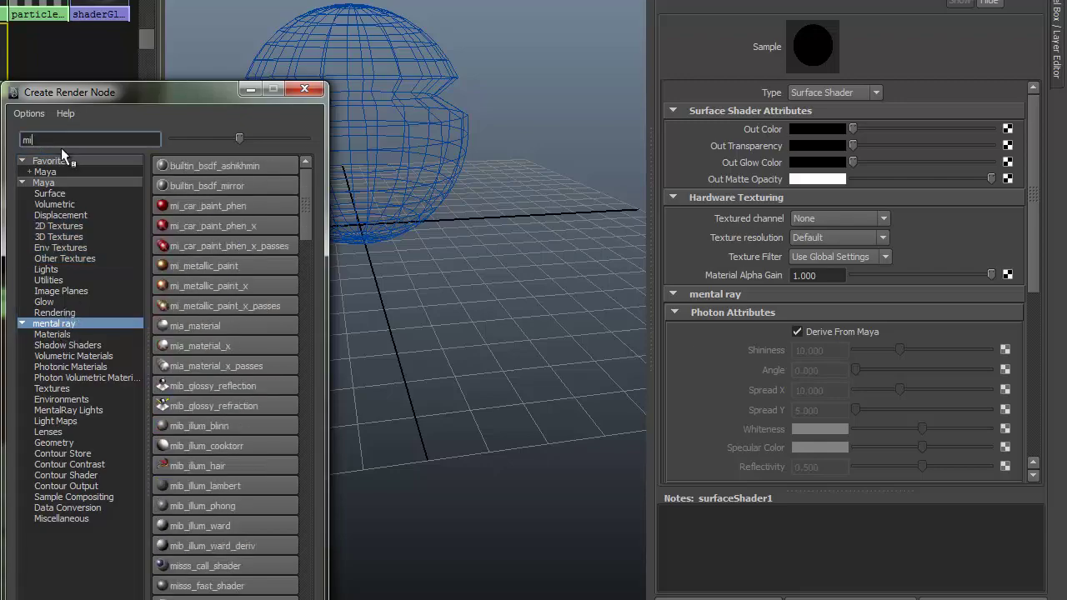
pyautogui.write('mib_am')
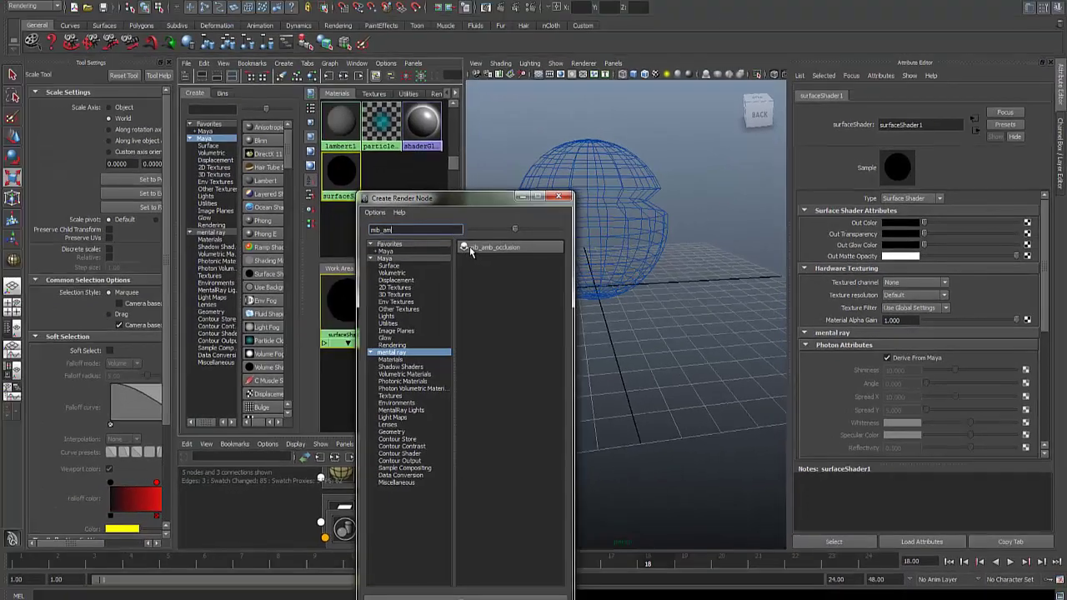
pyautogui.click(470, 250)
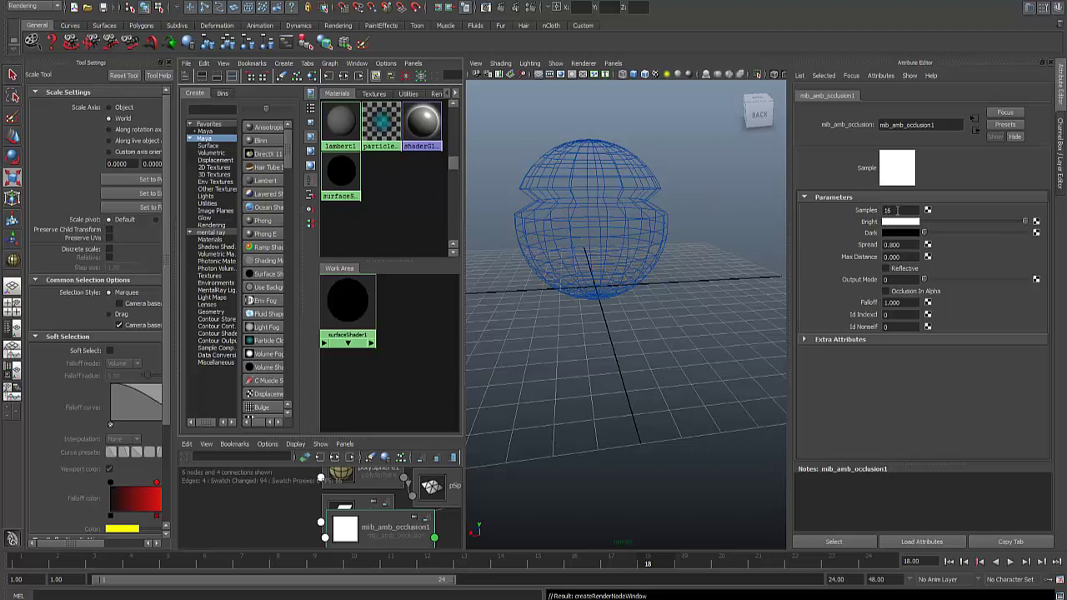
pyautogui.doubleClick(898, 210)
# - Open surfaceShader1's attributes and display its node network enlarged in the Work Area
pyautogui.click(566, 178)
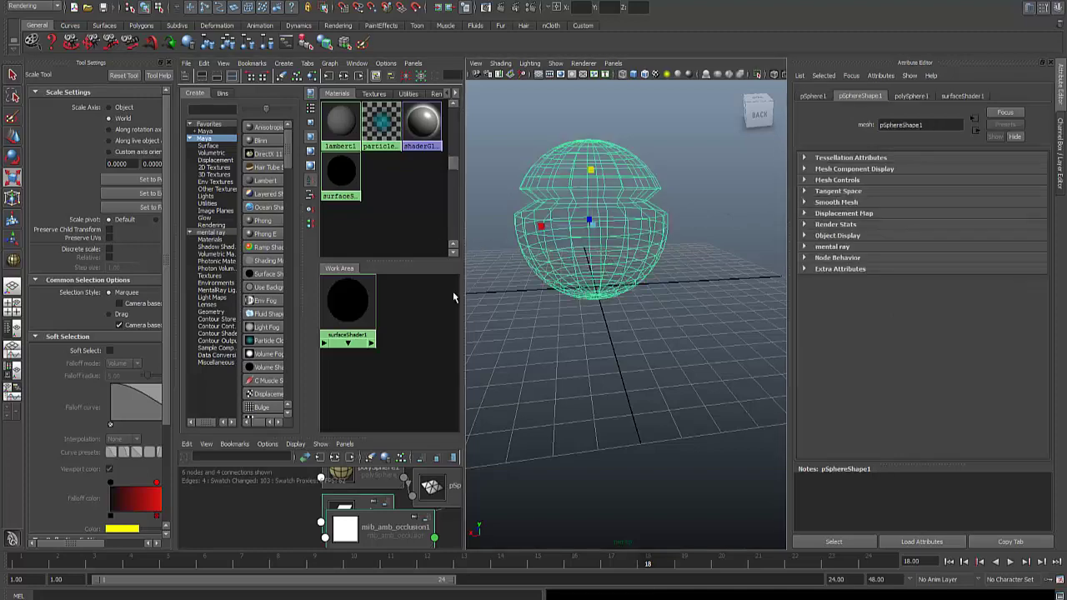
pyautogui.click(336, 310)
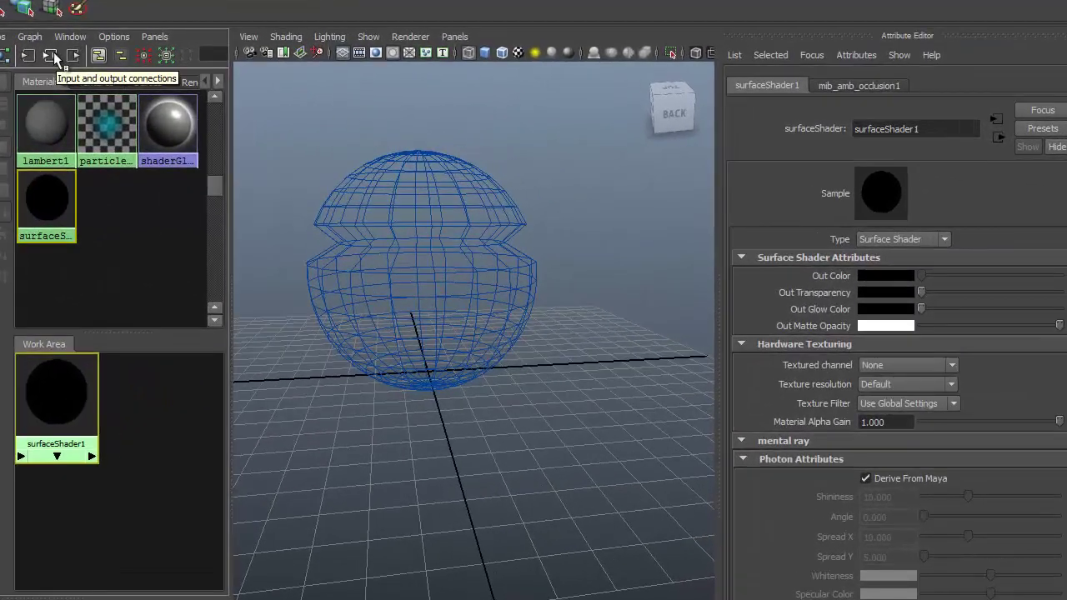
pyautogui.click(53, 52)
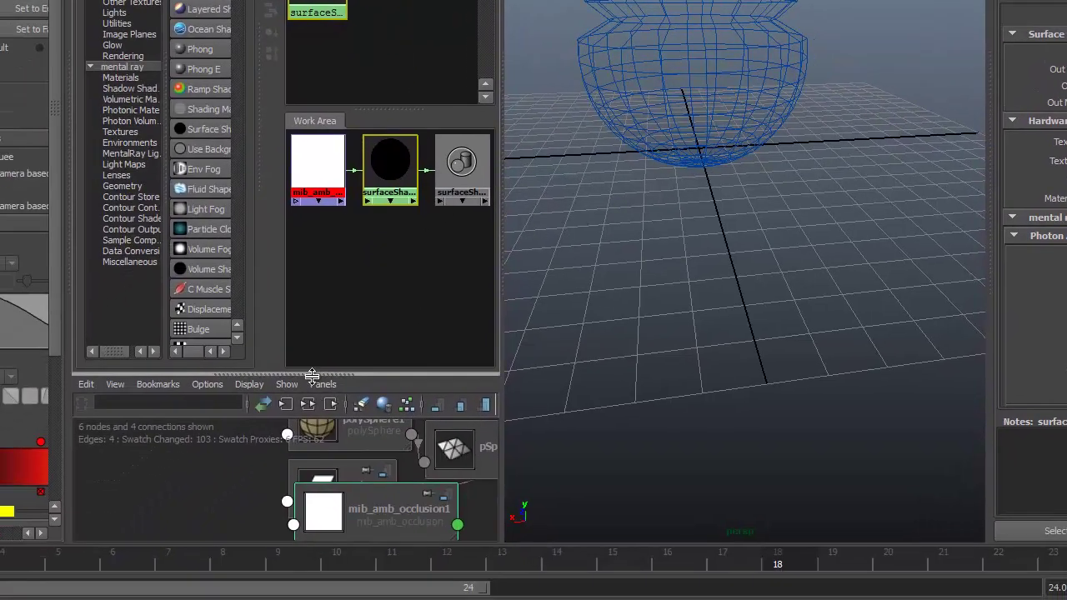
pyautogui.moveTo(312, 372); pyautogui.dragTo(310, 539)
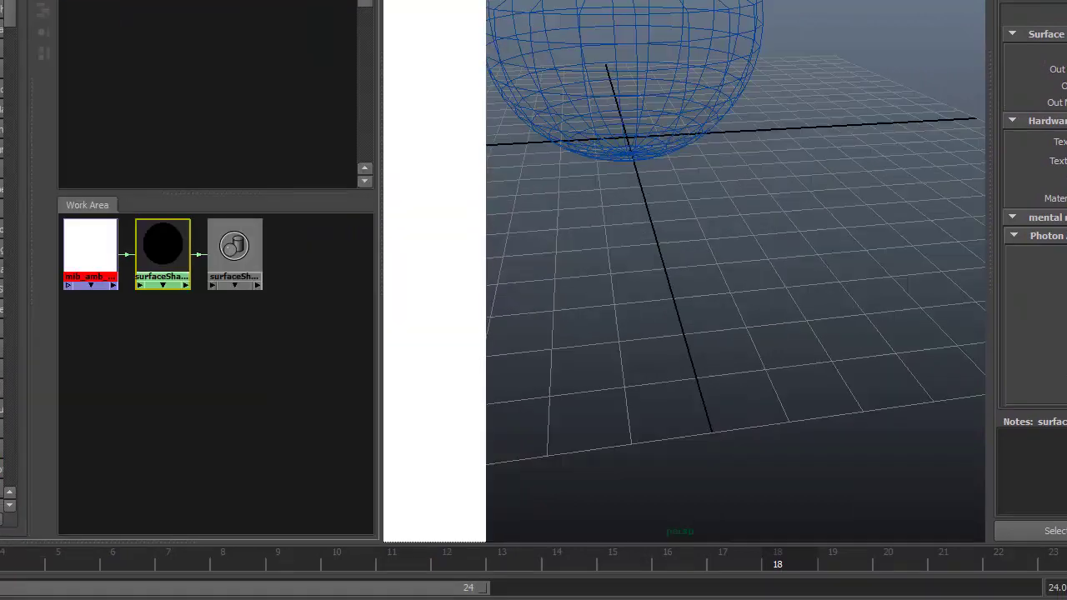
pyautogui.scroll(3, 186, 353)
pyautogui.keyDown('alt'); pyautogui.moveTo(282, 374); pyautogui.dragTo(274, 513, button='middle'); pyautogui.keyUp('alt')
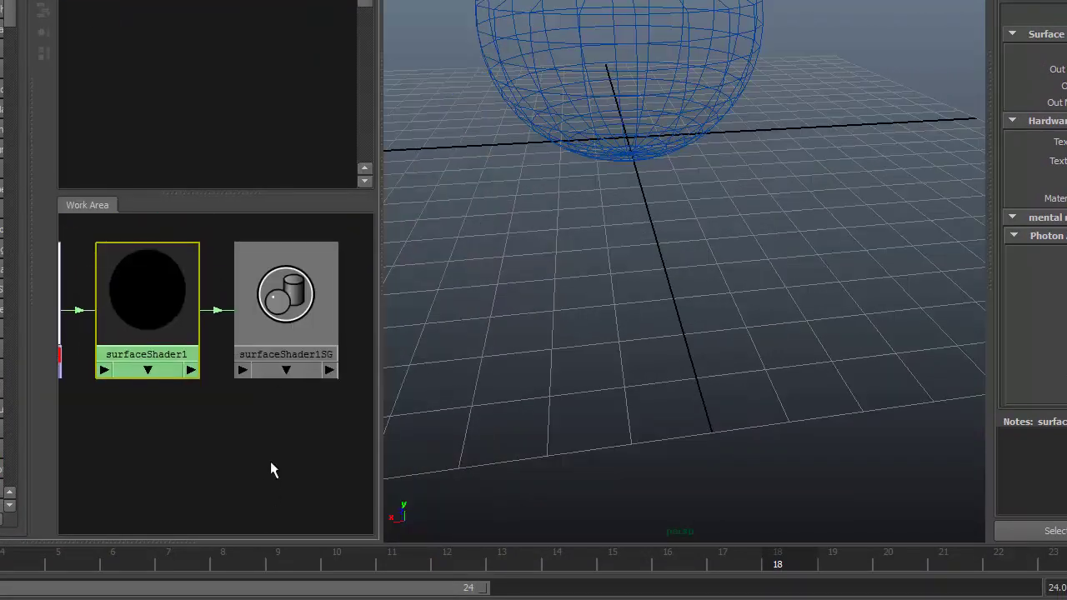
# - Load the surfaceShader1SG node in the Attribute Editor and collapse Photon Attributes
pyautogui.click(277, 306)
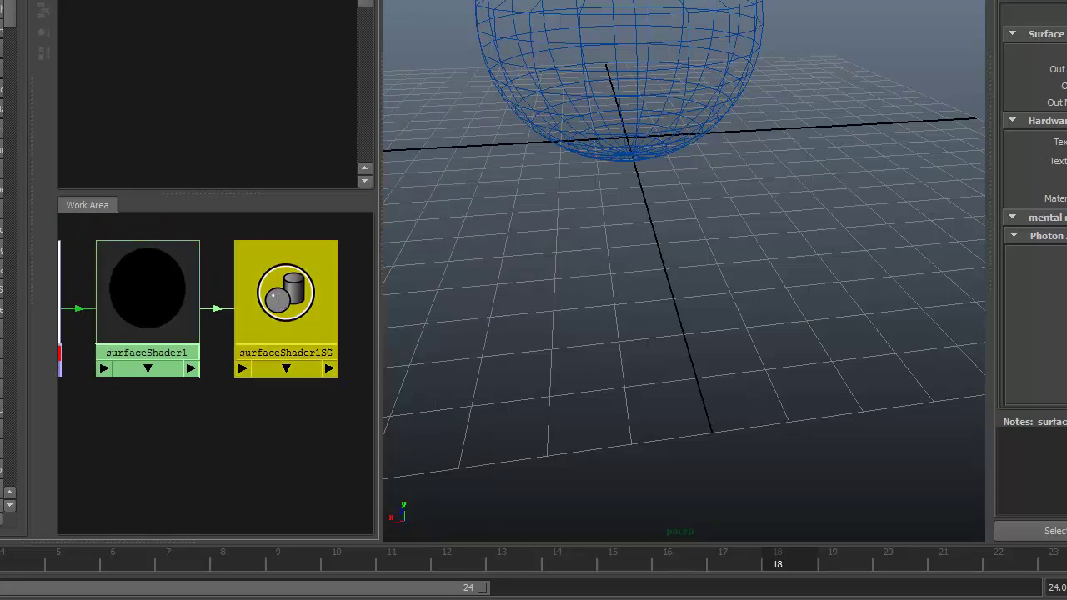
pyautogui.click(1014, 236)
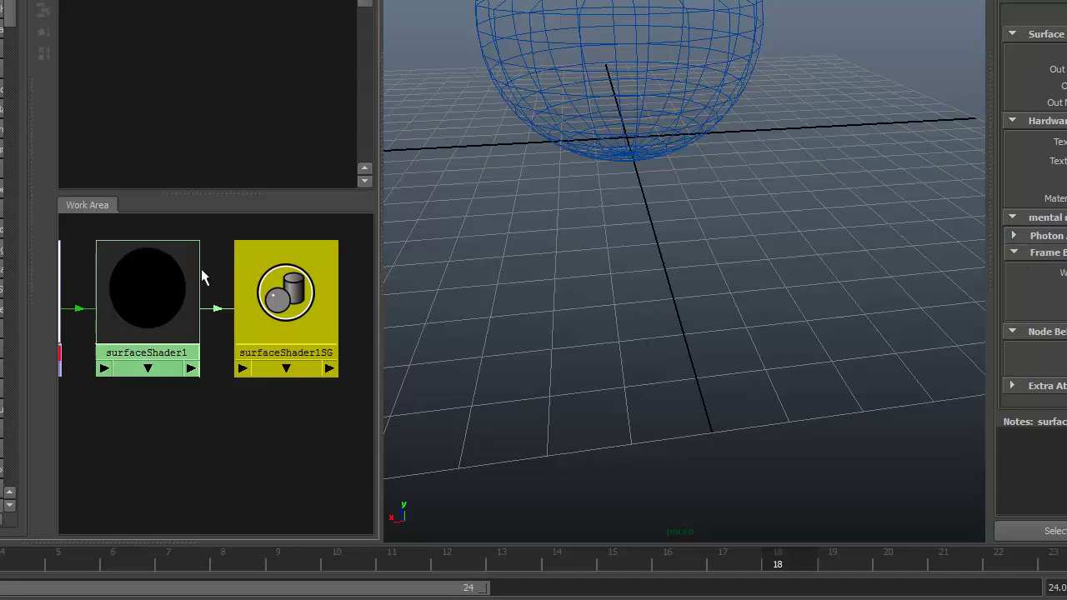
pyautogui.moveTo(283, 333); pyautogui.dragTo(284, 333)
pyautogui.click(321, 394)
pyautogui.click(286, 292)
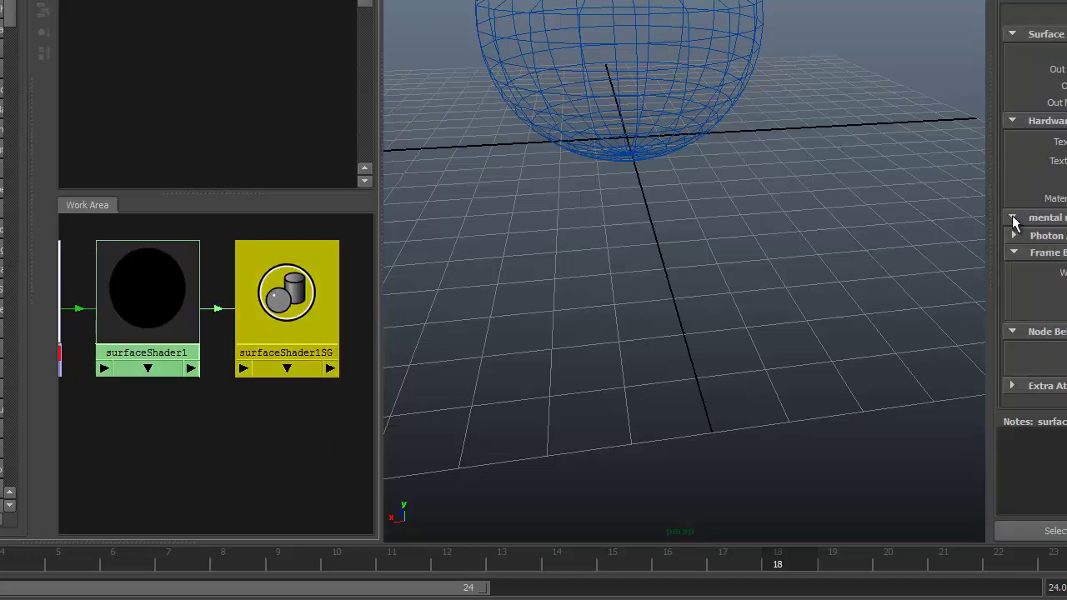
pyautogui.click(1012, 219)
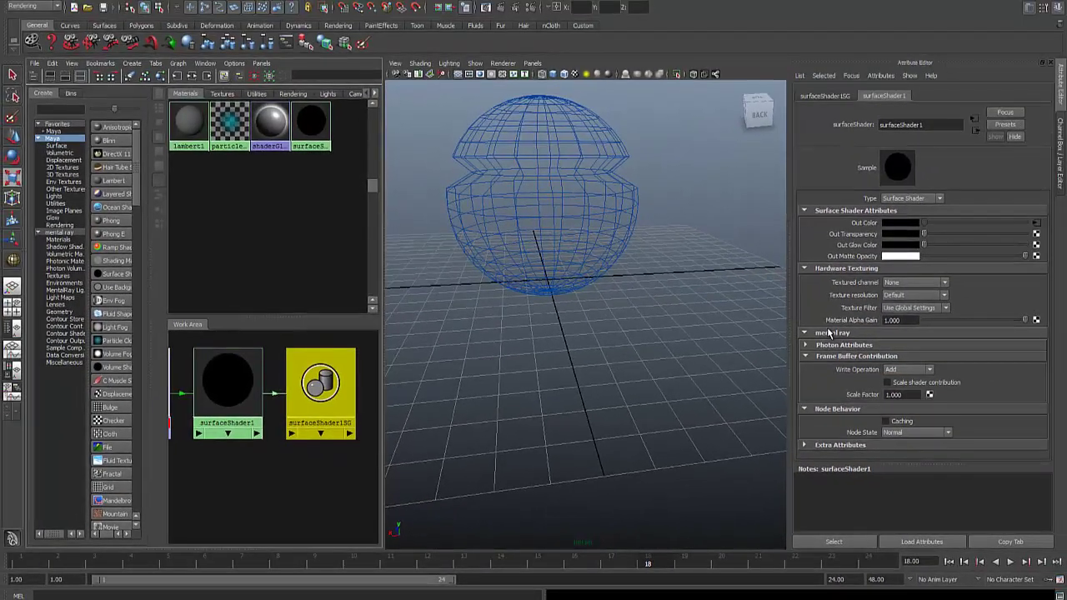
# - Turn on Enable Contour Rendering under surfaceShader1SG's mental ray Contours section
pyautogui.click(819, 97)
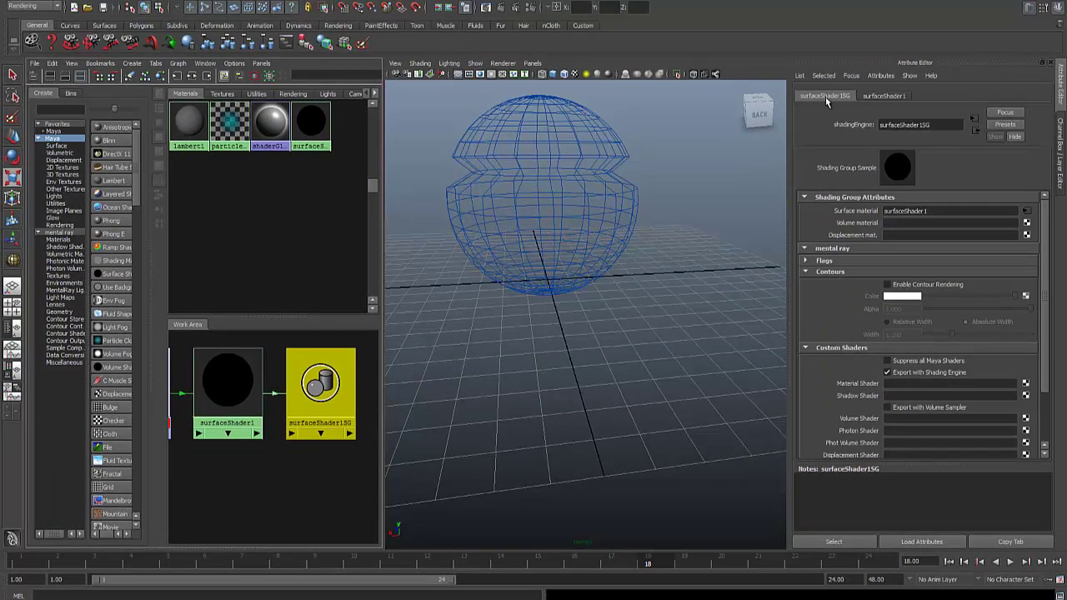
pyautogui.click(805, 272)
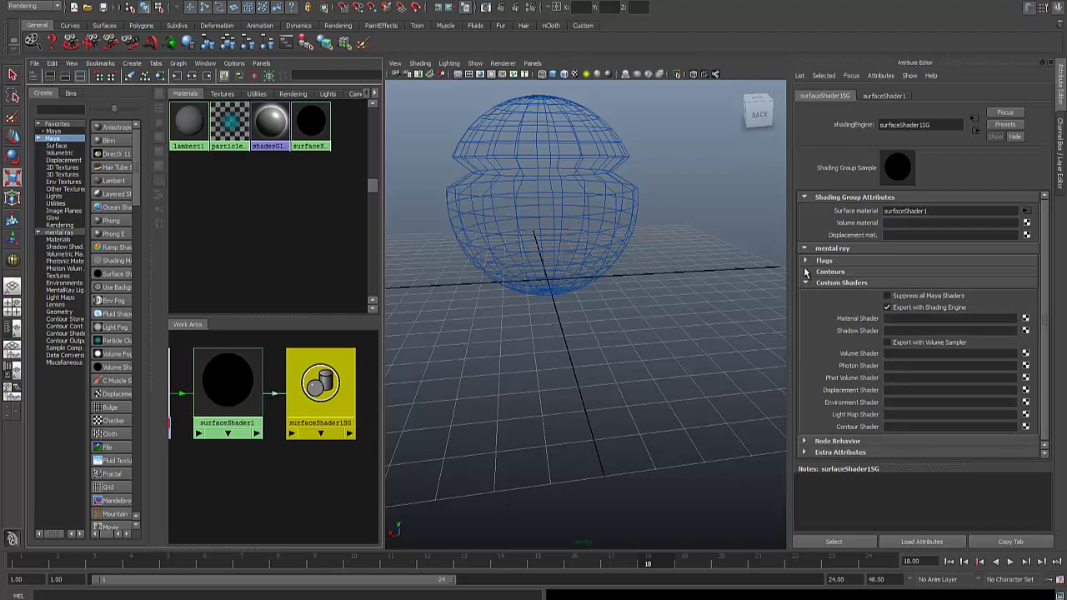
pyautogui.click(806, 271)
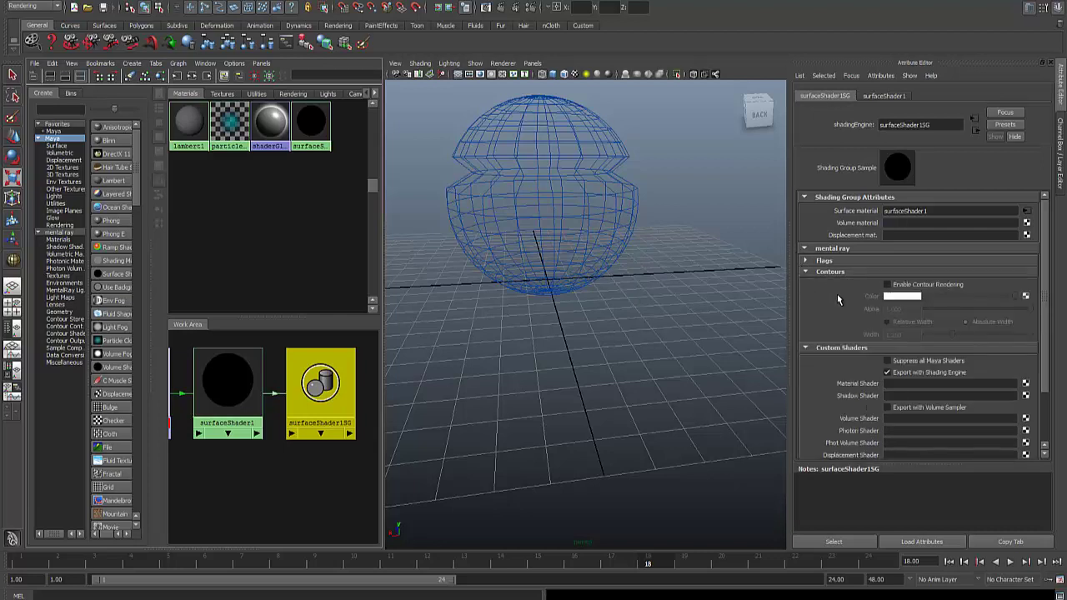
pyautogui.click(888, 284)
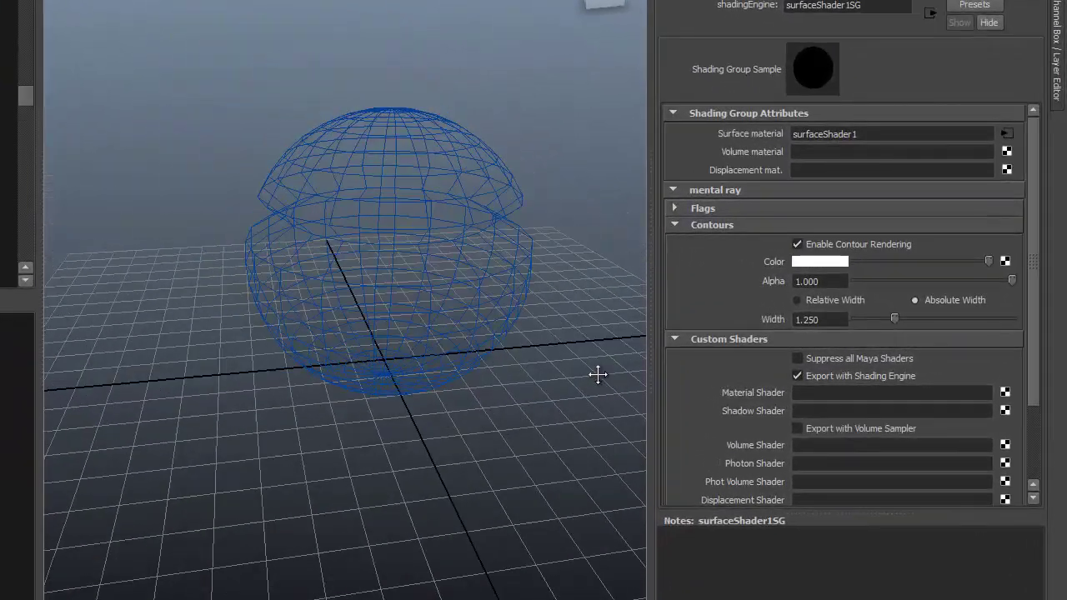
pyautogui.keyDown('alt'); pyautogui.moveTo(598, 374); pyautogui.dragTo(500, 304); pyautogui.keyUp('alt')
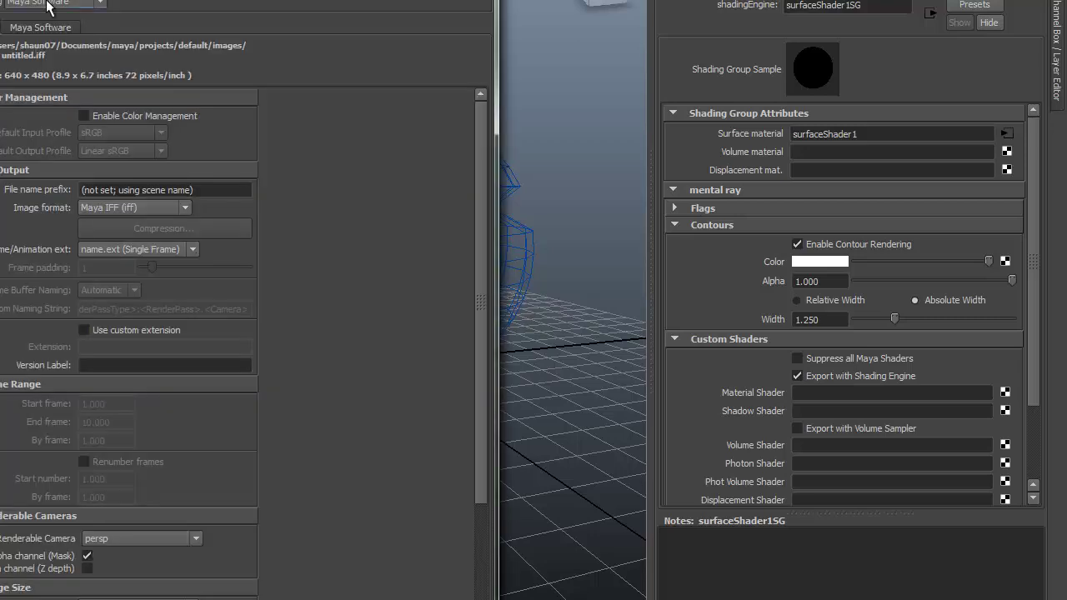
# - Set the renderer to mental ray with the Production quality preset
pyautogui.click(50, 3)
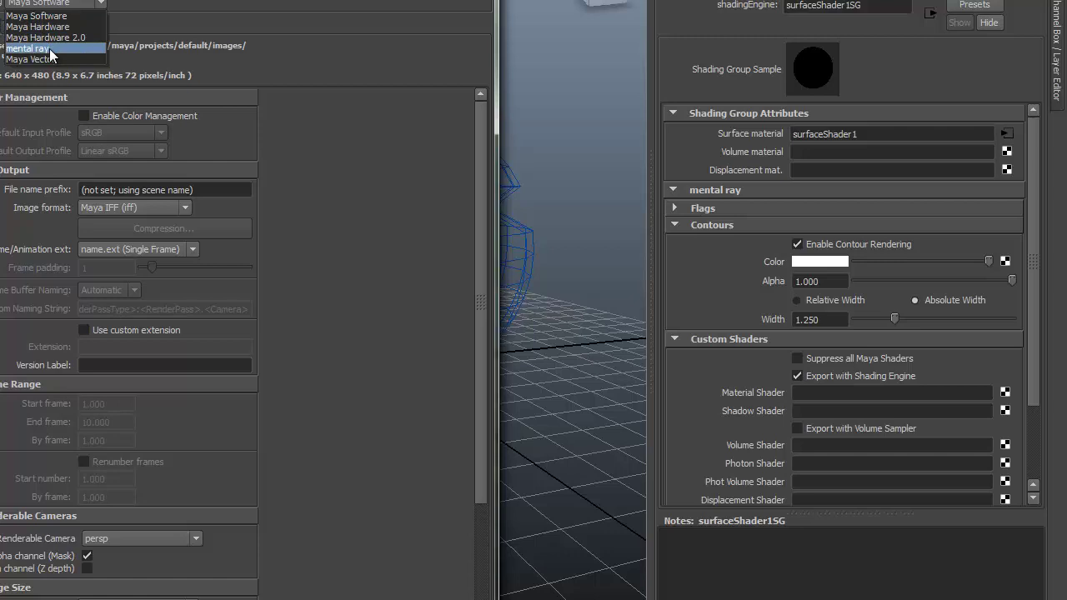
pyautogui.click(49, 48)
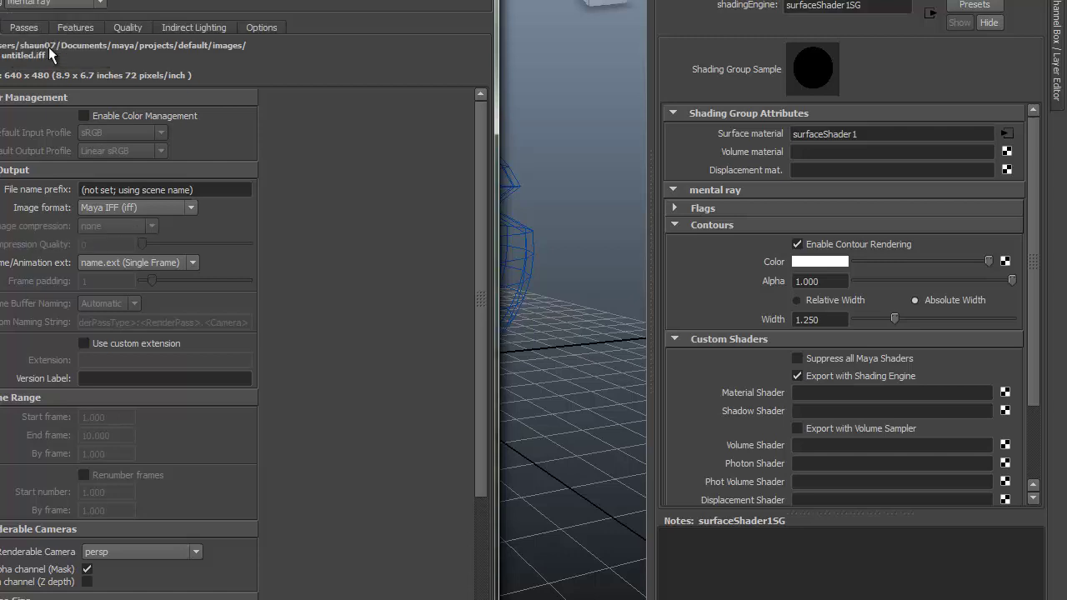
pyautogui.click(126, 27)
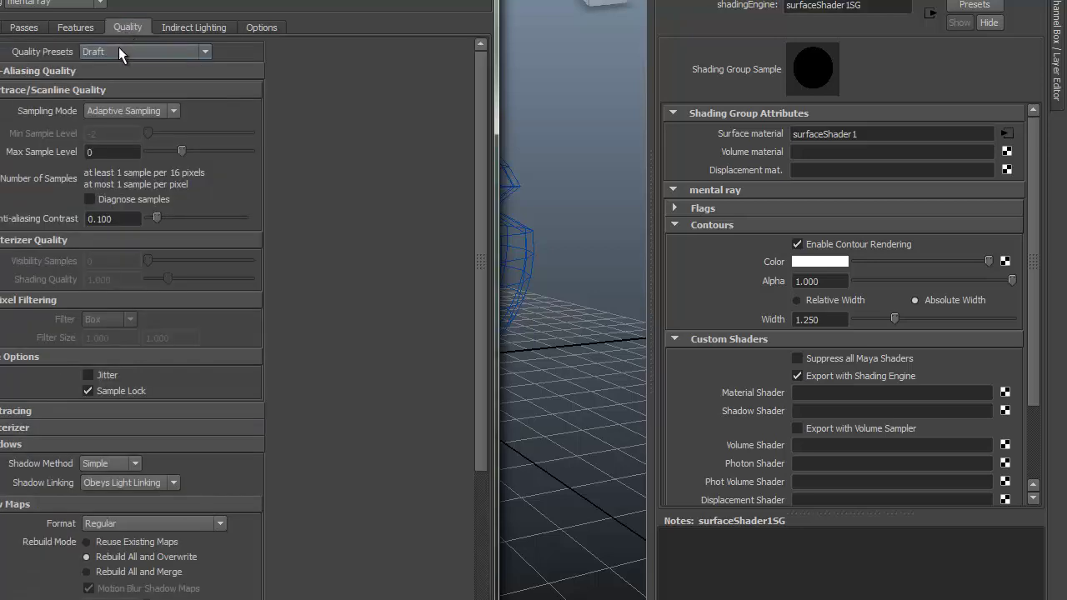
pyautogui.click(118, 49)
pyautogui.scroll(-1, 128, 131)
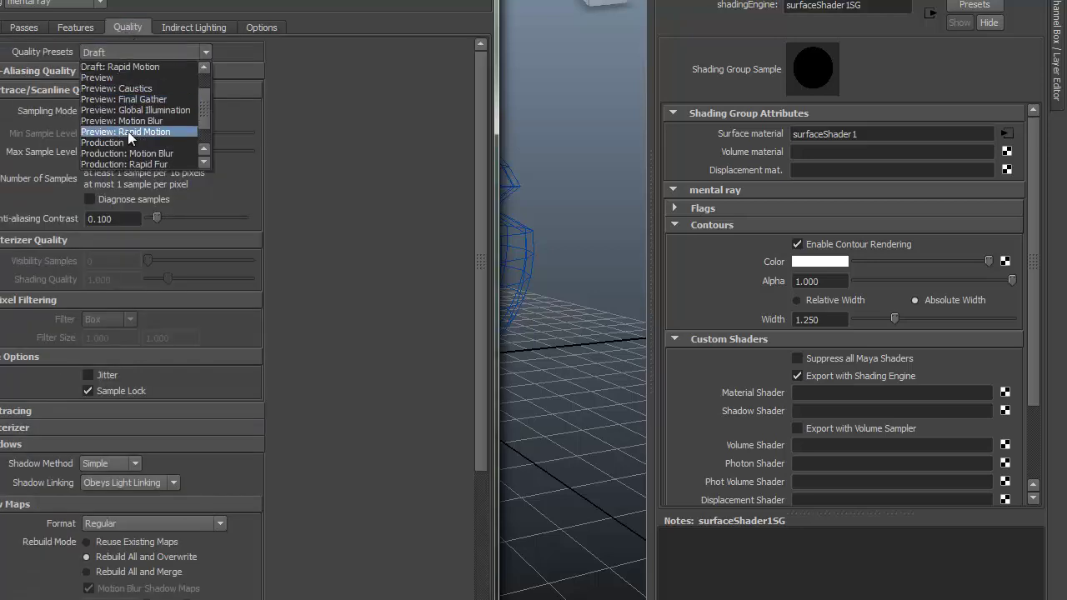
pyautogui.click(128, 141)
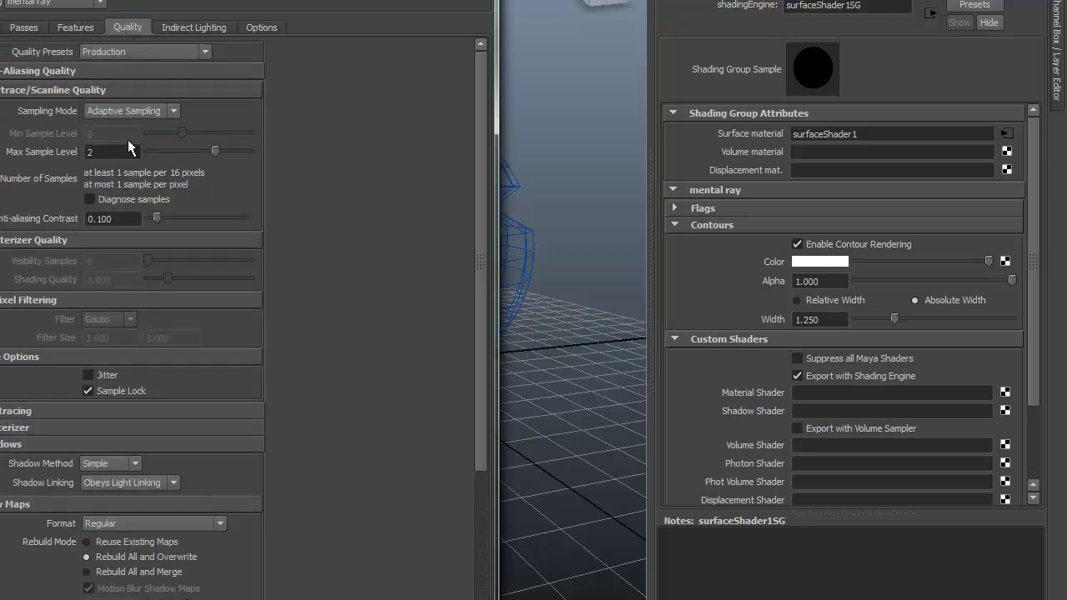
# - Enable scene contours with over-sample 4 drawn around all poly faces, then close Render Settings
pyautogui.click(77, 24)
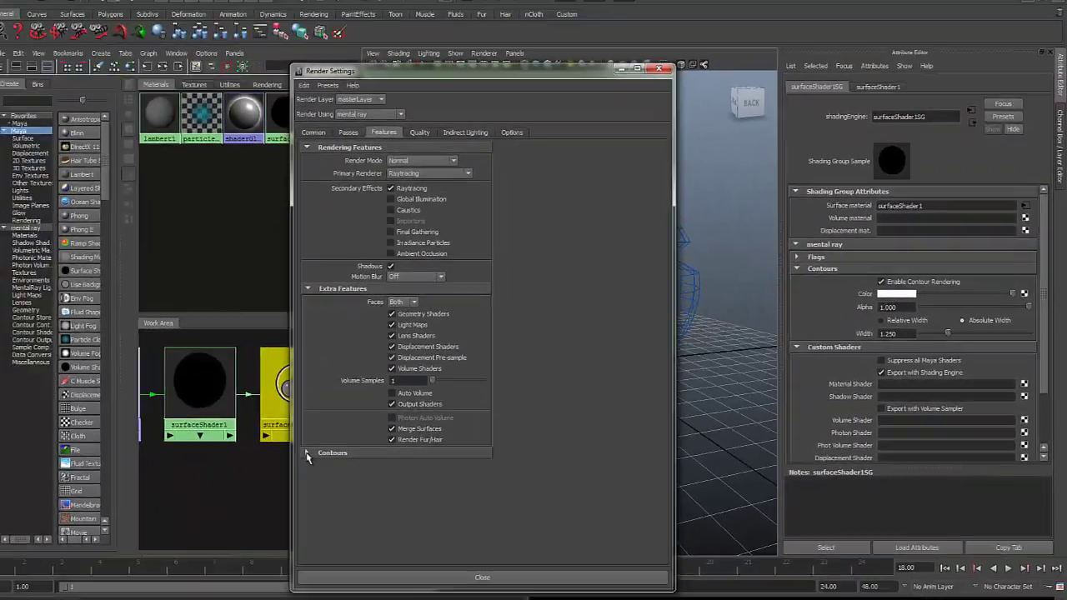
pyautogui.click(333, 450)
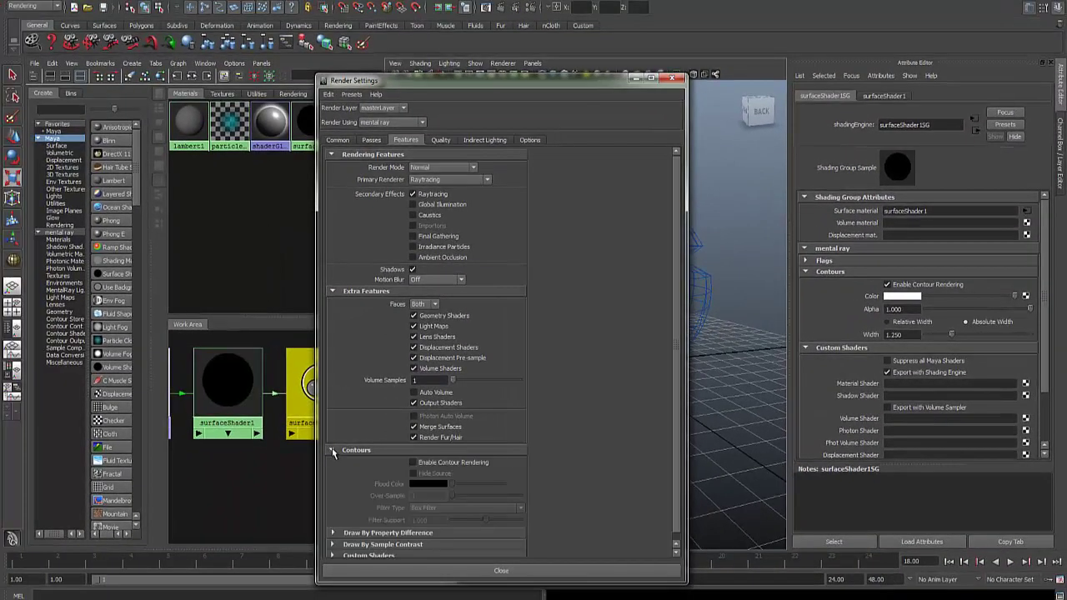
pyautogui.click(413, 455)
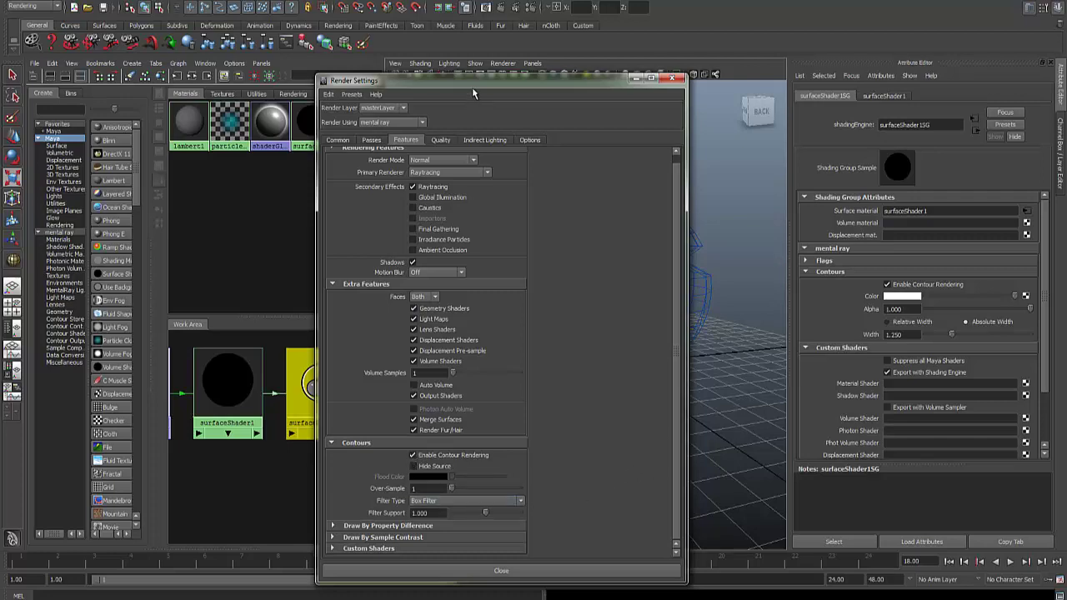
pyautogui.moveTo(472, 86); pyautogui.dragTo(501, 5)
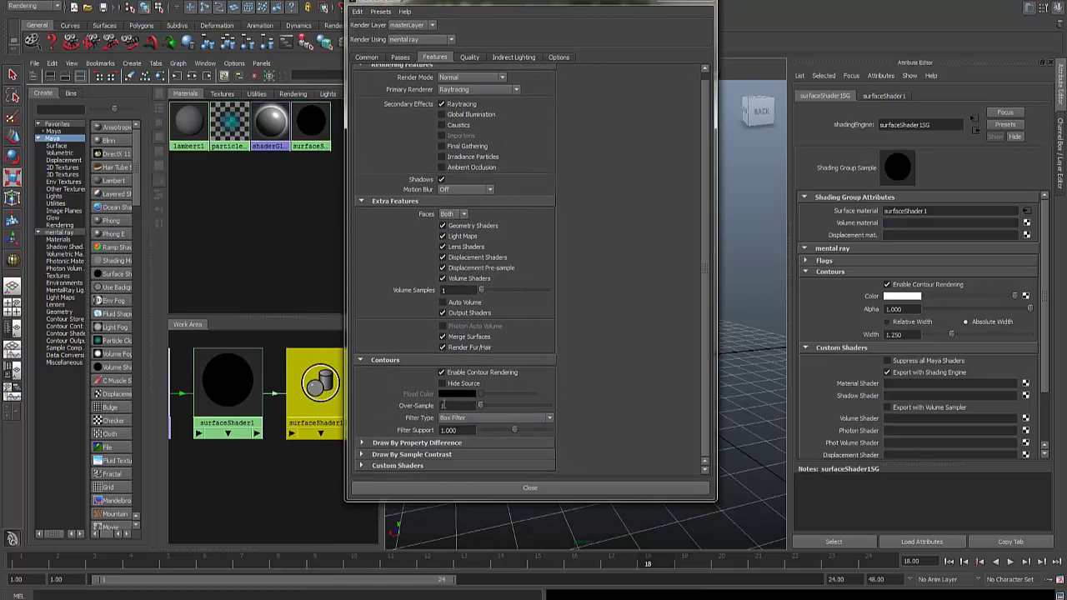
pyautogui.click(443, 405)
pyautogui.write('4')
pyautogui.click(363, 454)
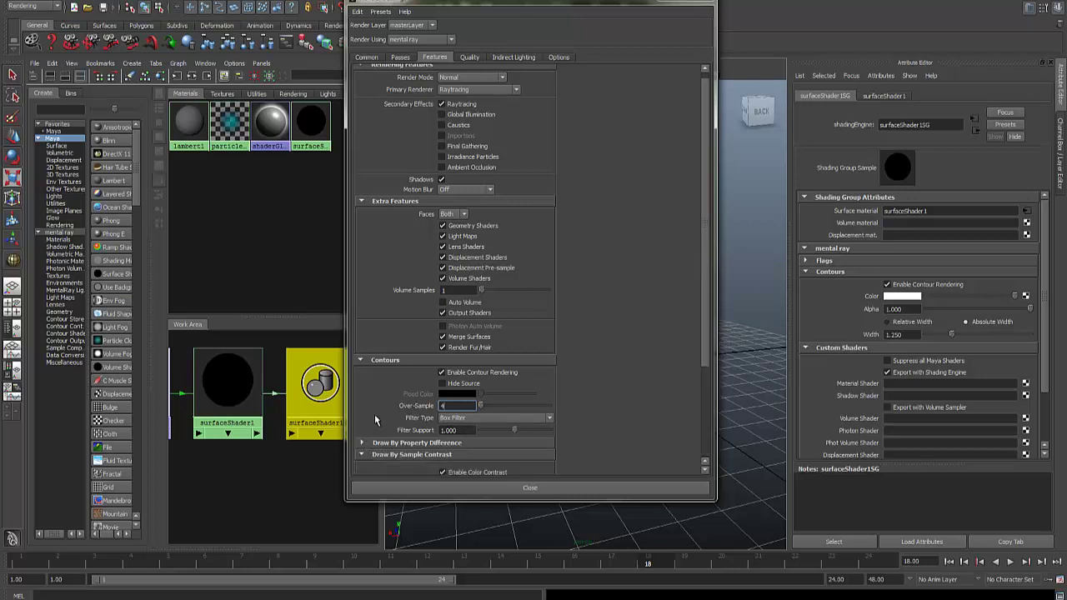
pyautogui.scroll(-3, 374, 414)
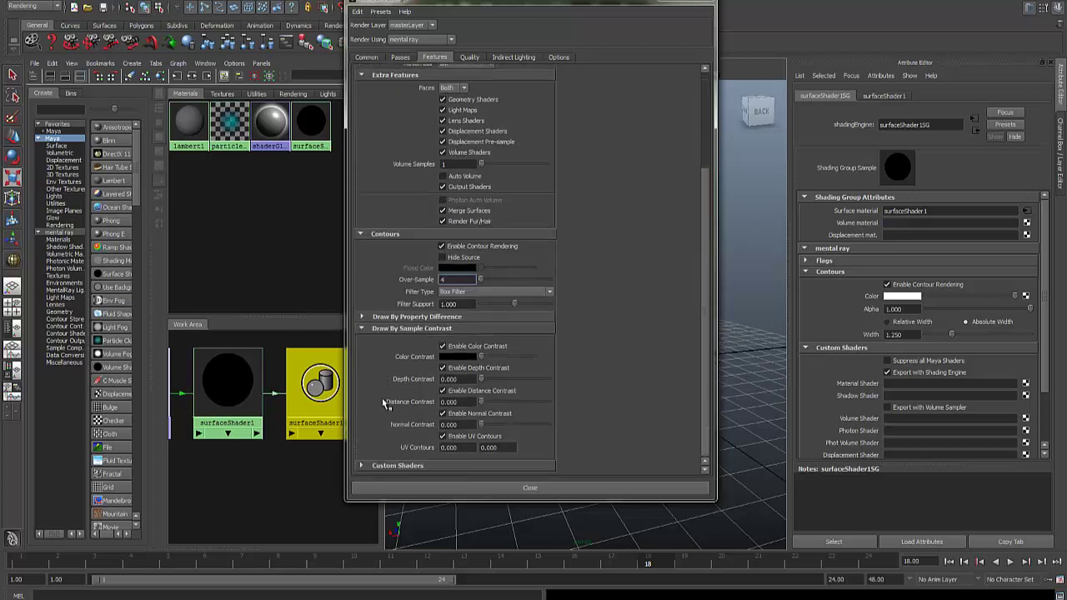
pyautogui.click(363, 318)
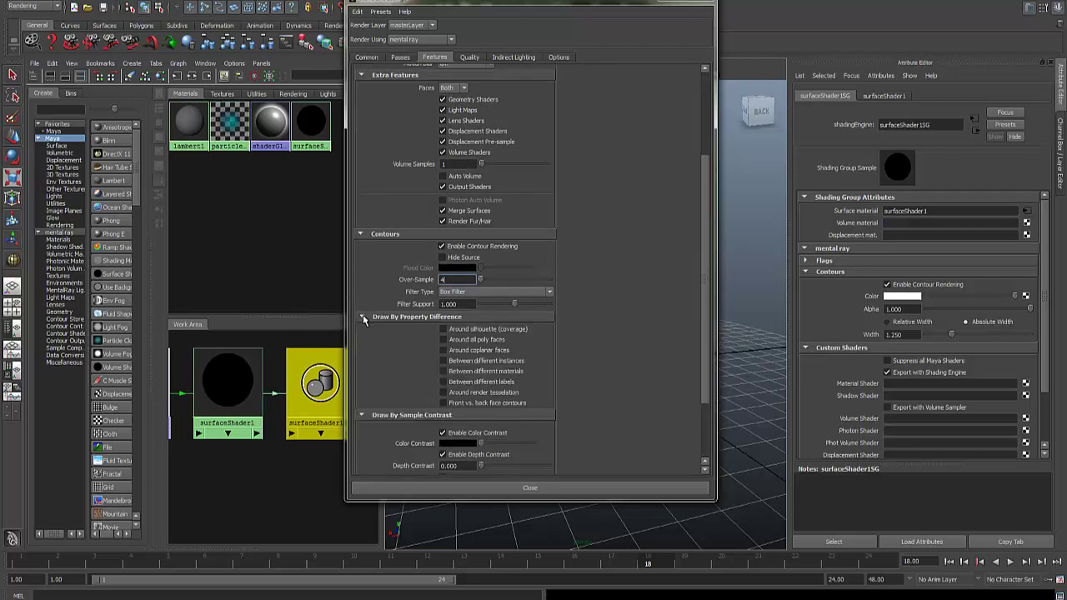
pyautogui.click(360, 414)
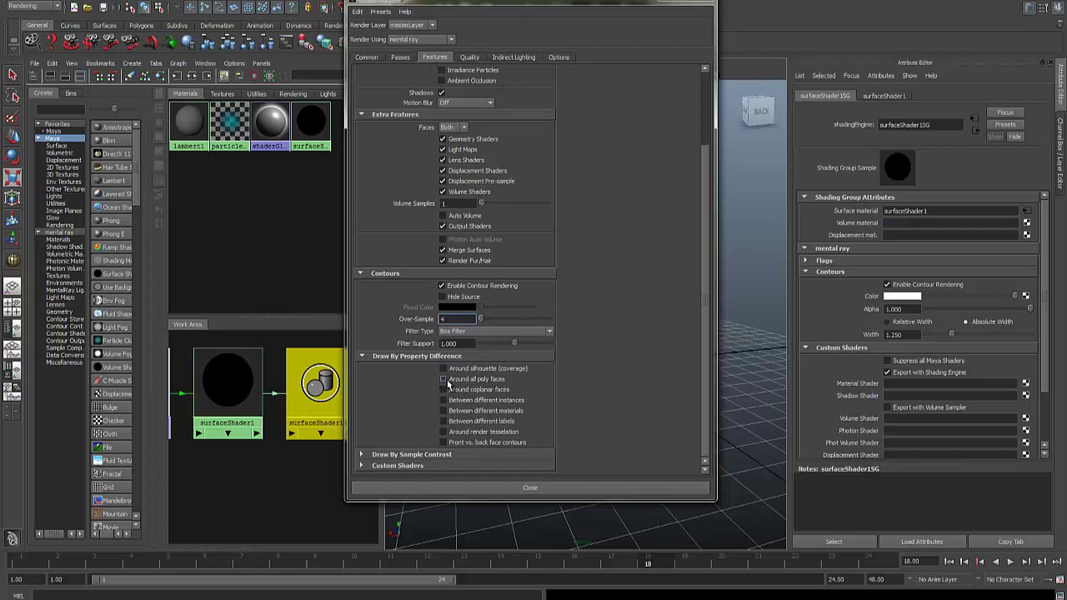
pyautogui.click(438, 486)
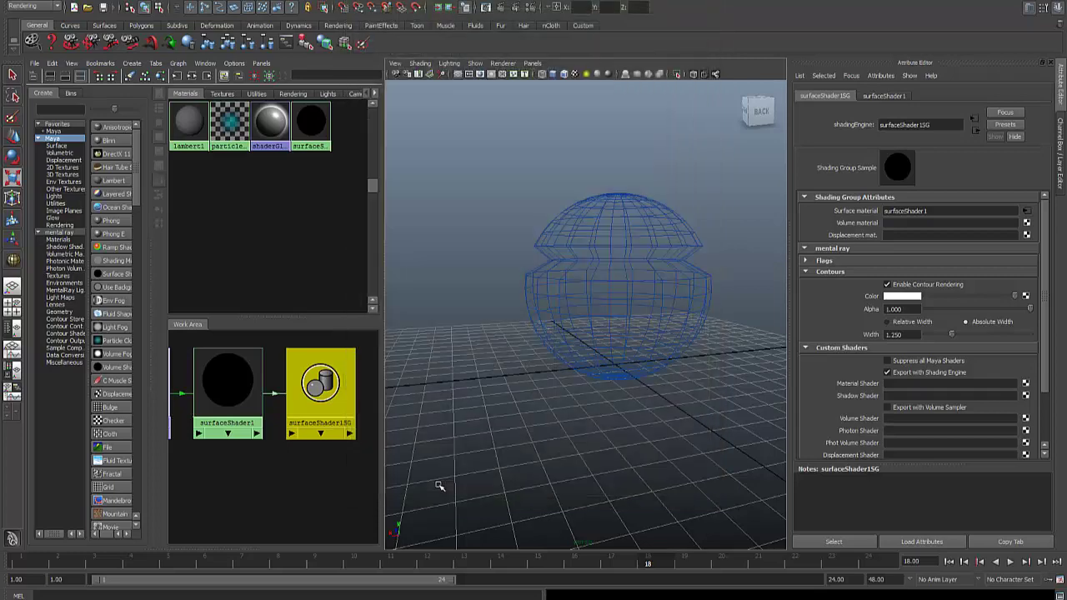
# - Render the frame, set the contour colour to black, and re-render with black wireframe lines
pyautogui.click(504, 7)
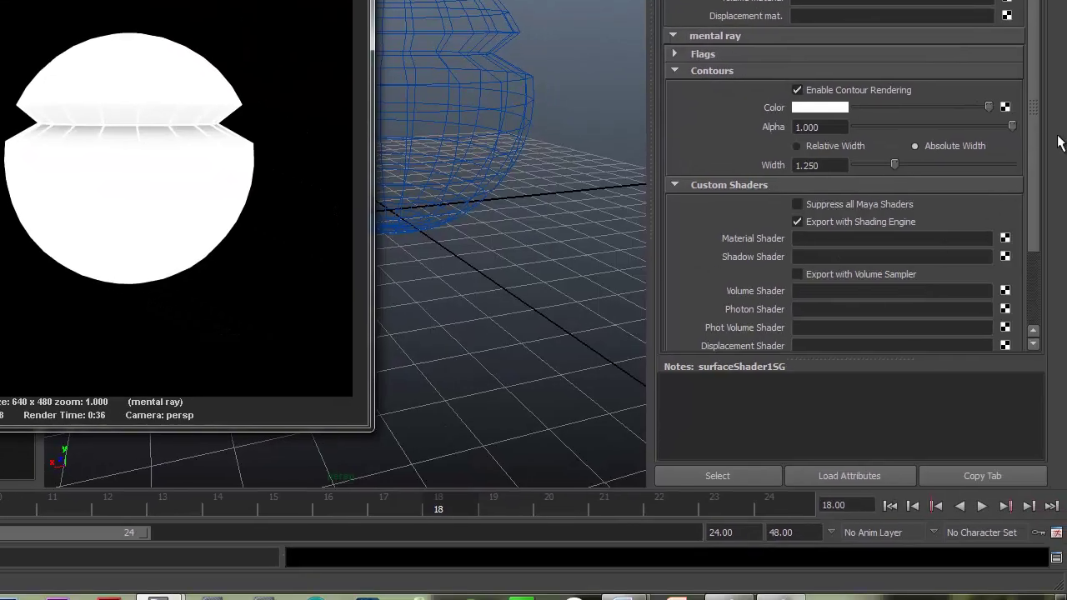
pyautogui.moveTo(1038, 138); pyautogui.dragTo(1031, 272)
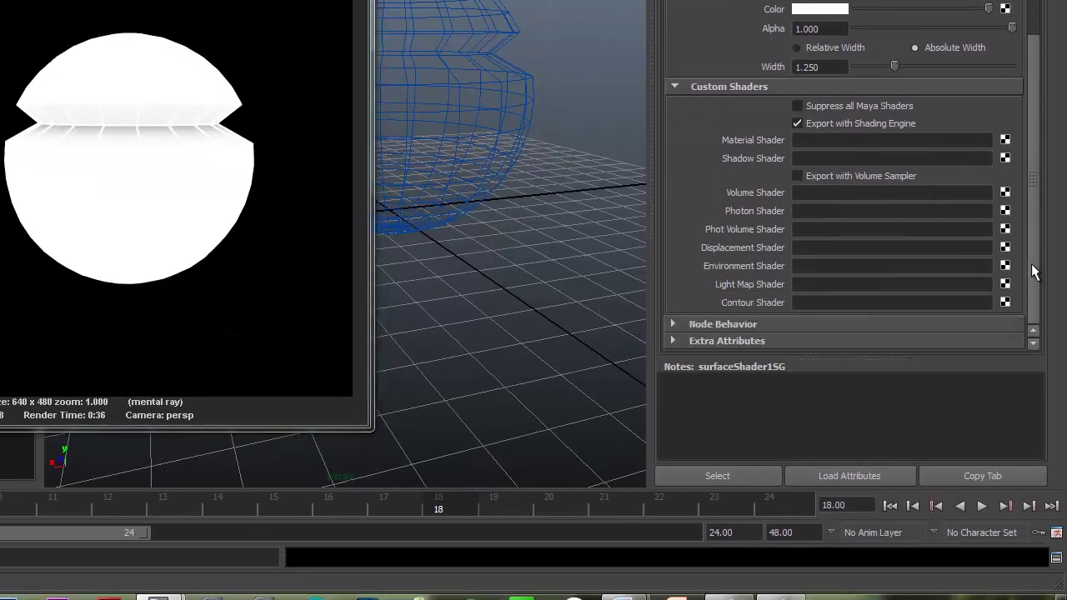
pyautogui.scroll(3, 1031, 263)
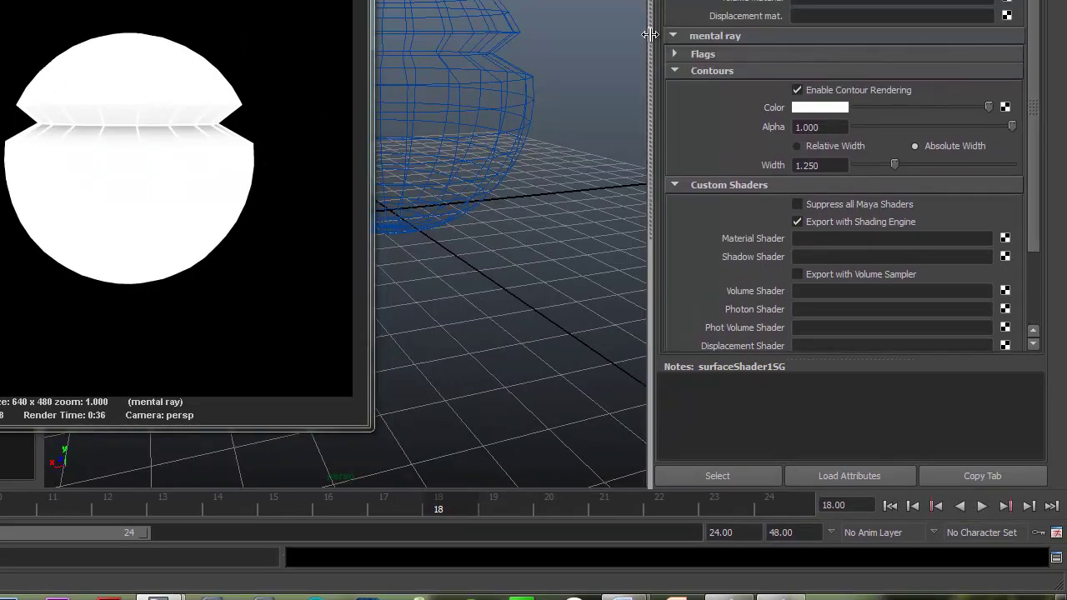
pyautogui.moveTo(901, 104); pyautogui.dragTo(815, 106)
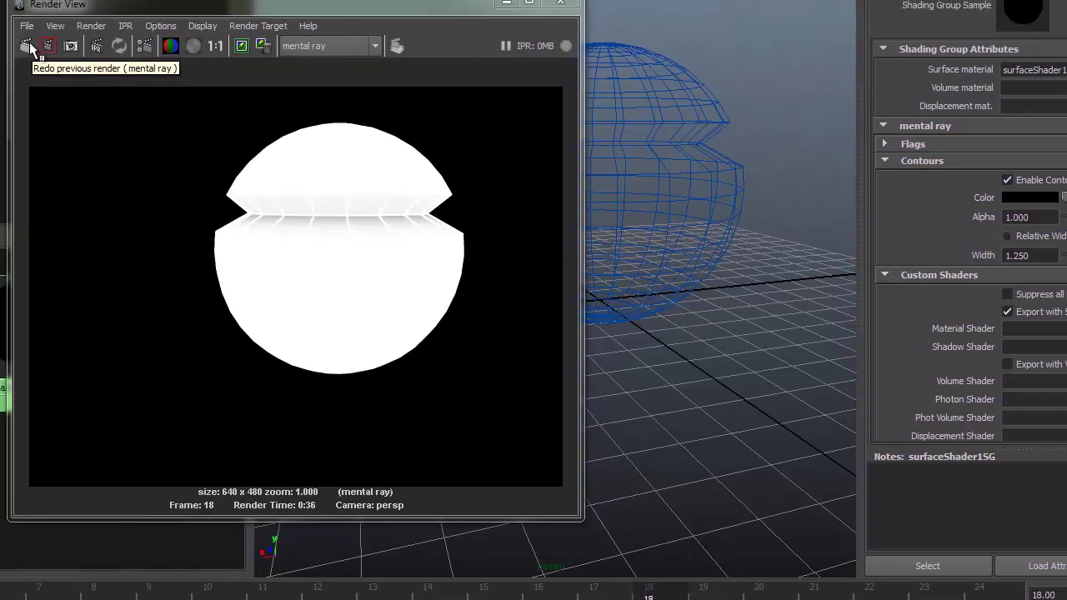
pyautogui.click(49, 56)
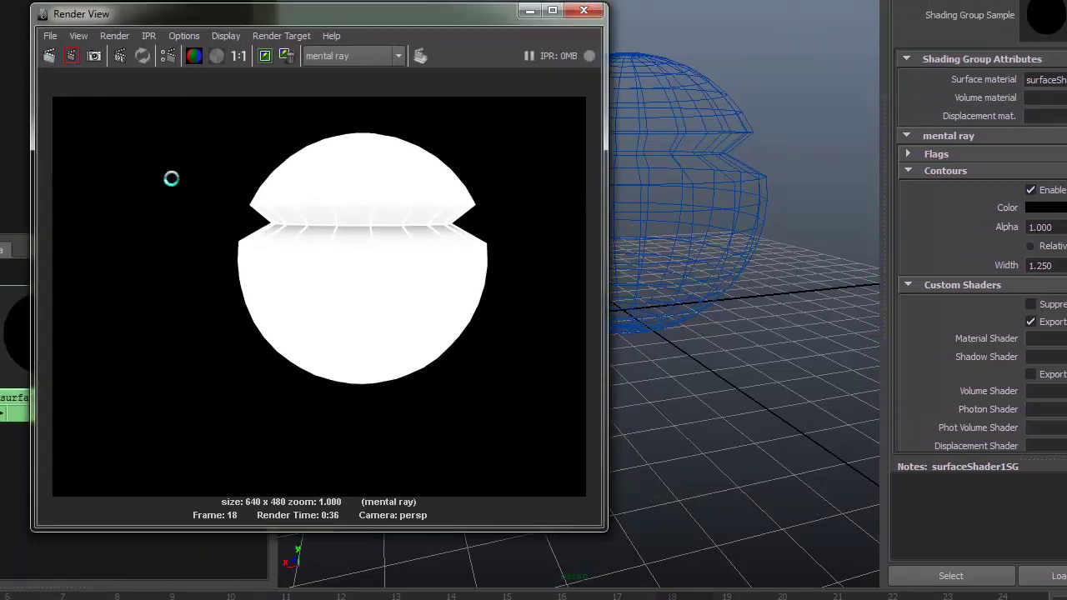